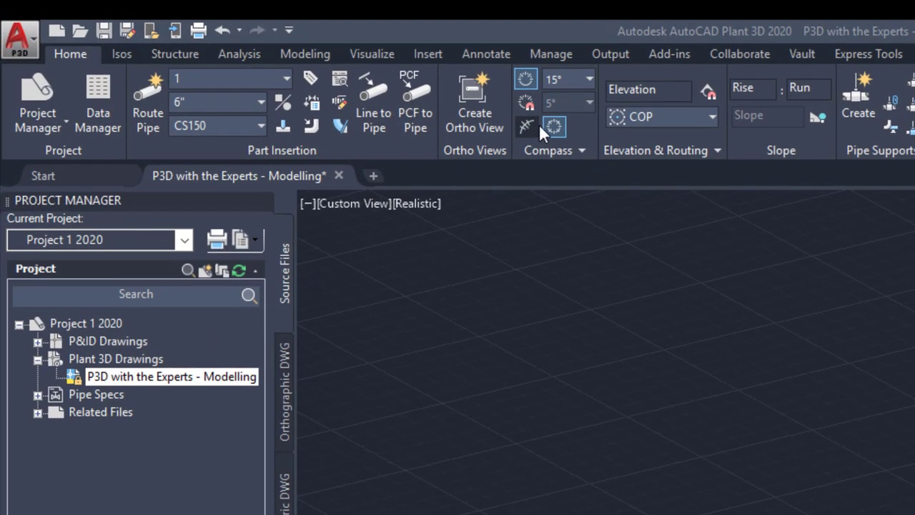
Step: Cycle the routing compass off and on, then reveal its tolerance, Red colour and 150 diameter settings
left_click(555, 130)
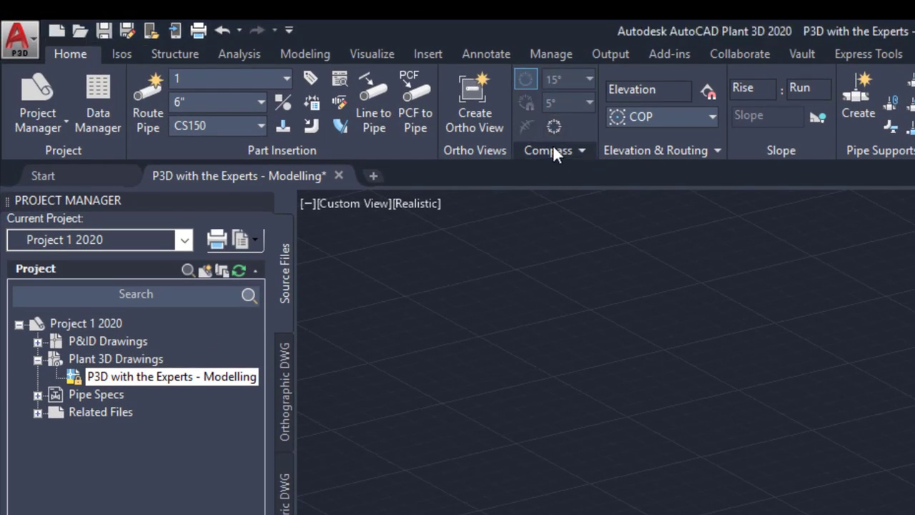
left_click(549, 128)
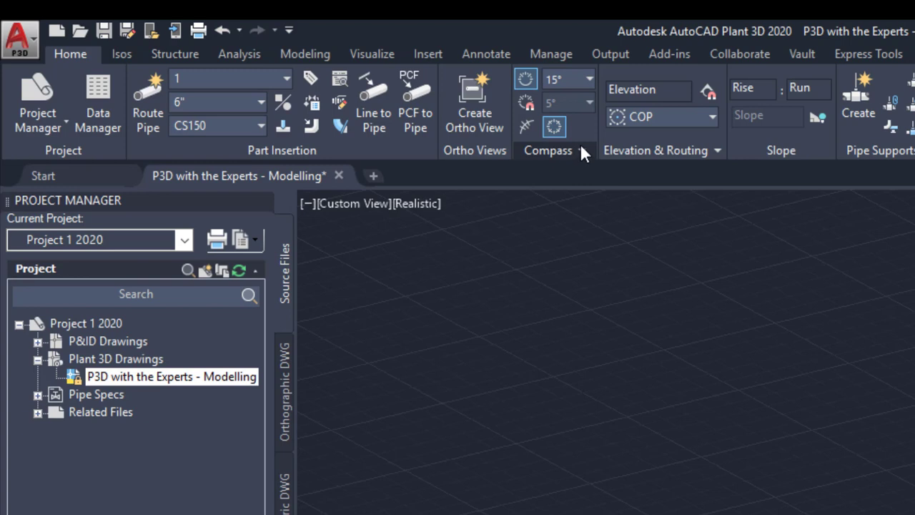
left_click(580, 150)
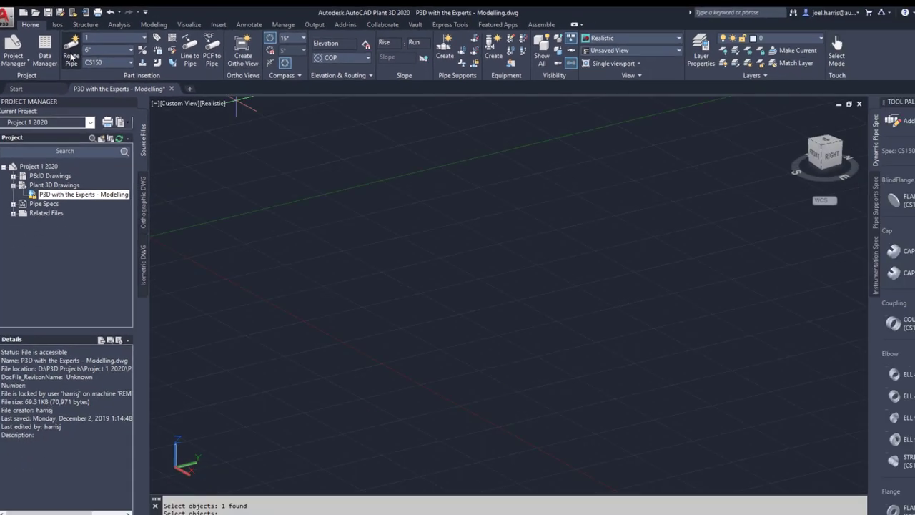
Step: Start a trial 6-inch pipe at a picked point and orbit the view around it
left_click(72, 55)
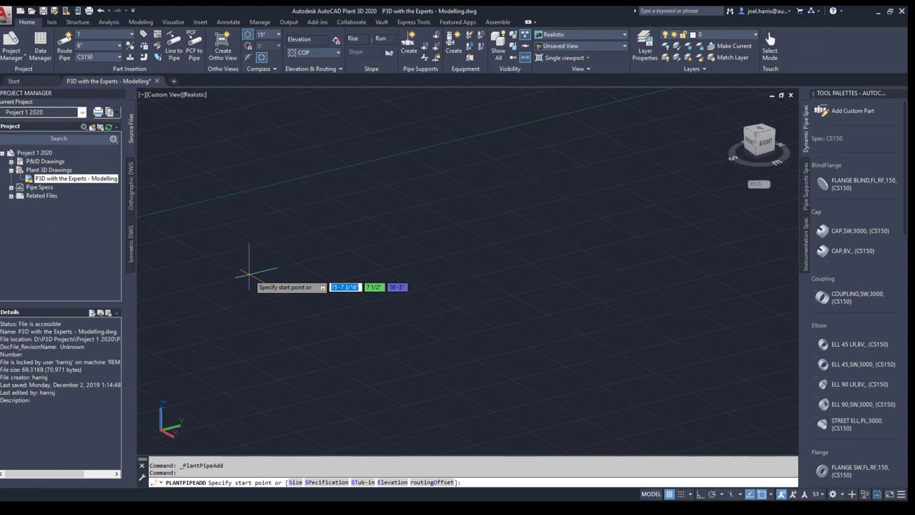
left_click(248, 273)
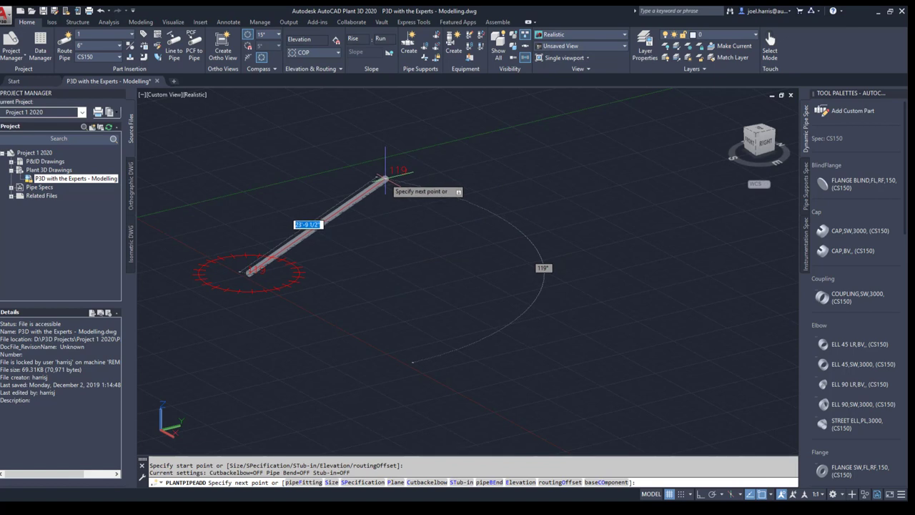
middle_click_drag(384, 177, 280, 184, "shift")
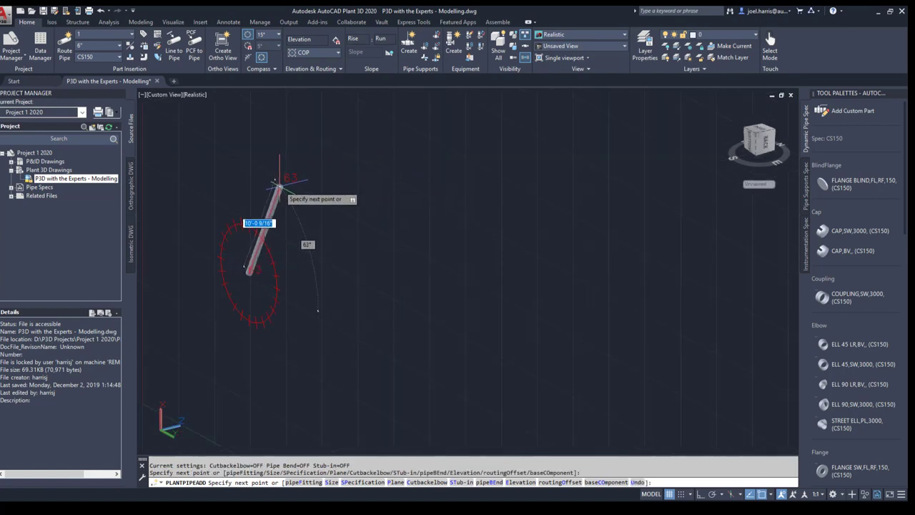
middle_click_drag(306, 184, 317, 198, "shift")
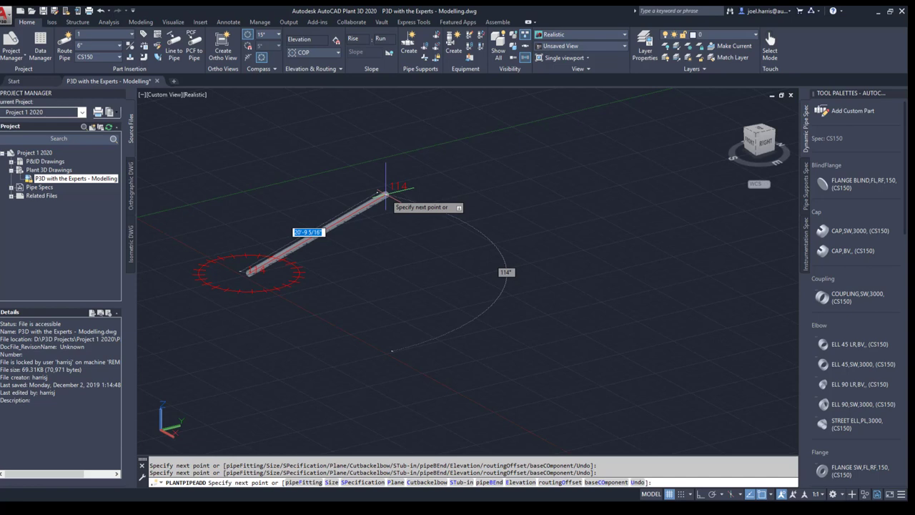
Step: Fix the first leg's end for a 90° compass-guided bend, switching between length and angle entry
key("Tab")
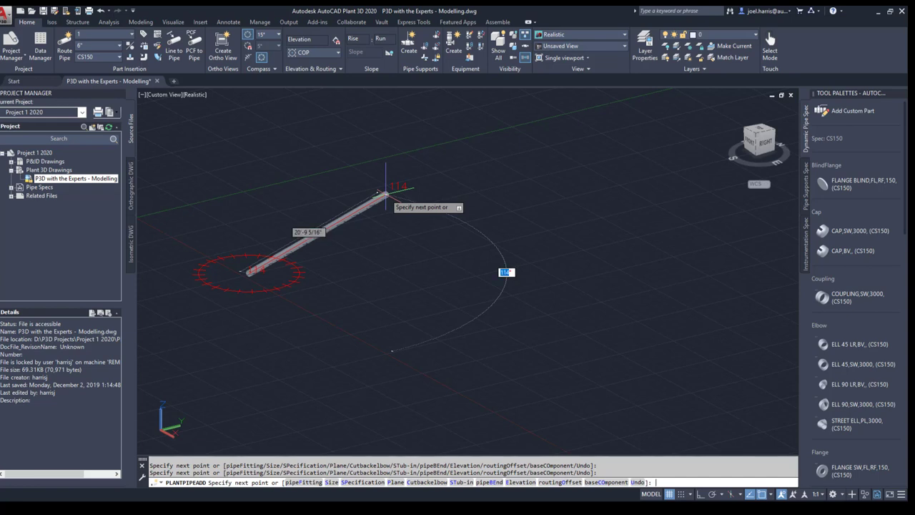
key("Tab")
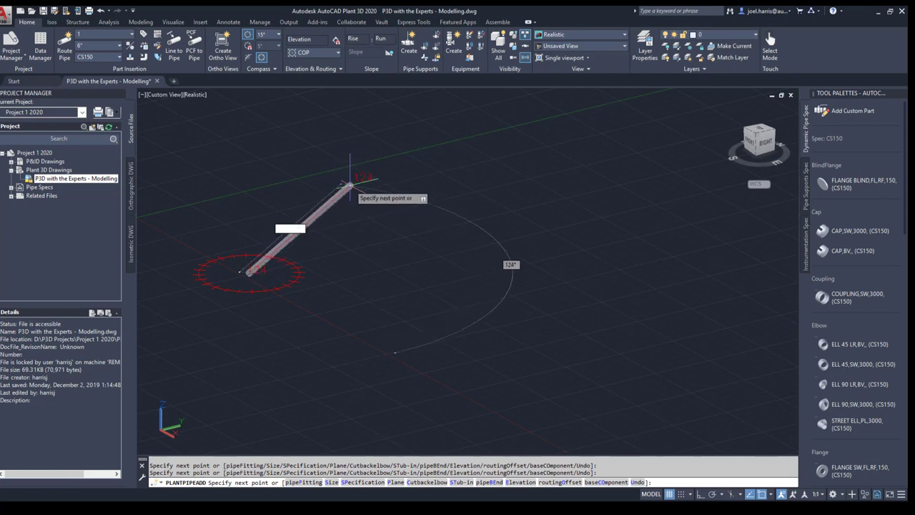
left_click(350, 186)
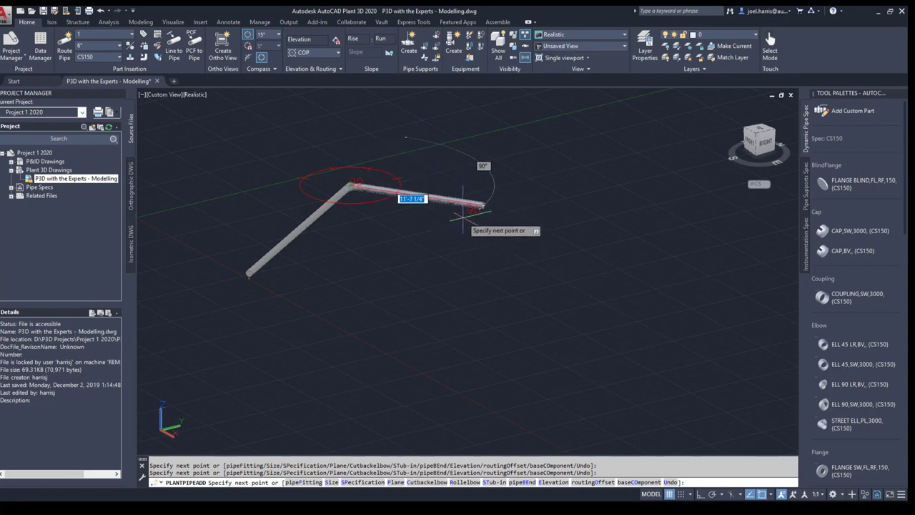
key("Tab")
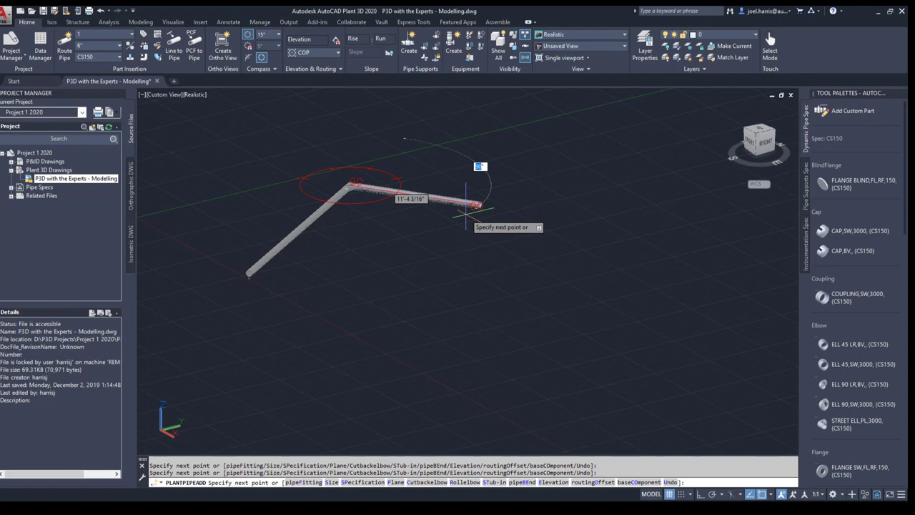
key("Tab")
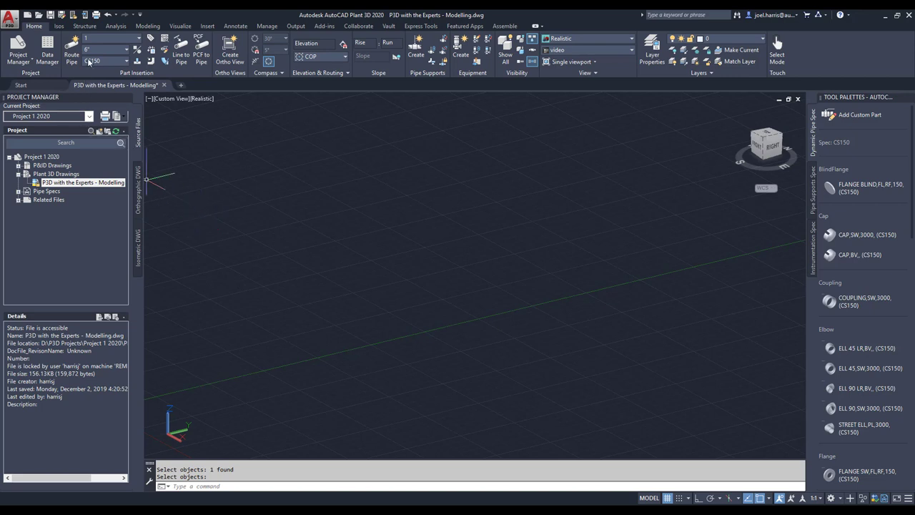
Step: Start another 6-inch trial pipe and pick its start point
left_click(71, 54)
scroll(254, 107, "down", 5)
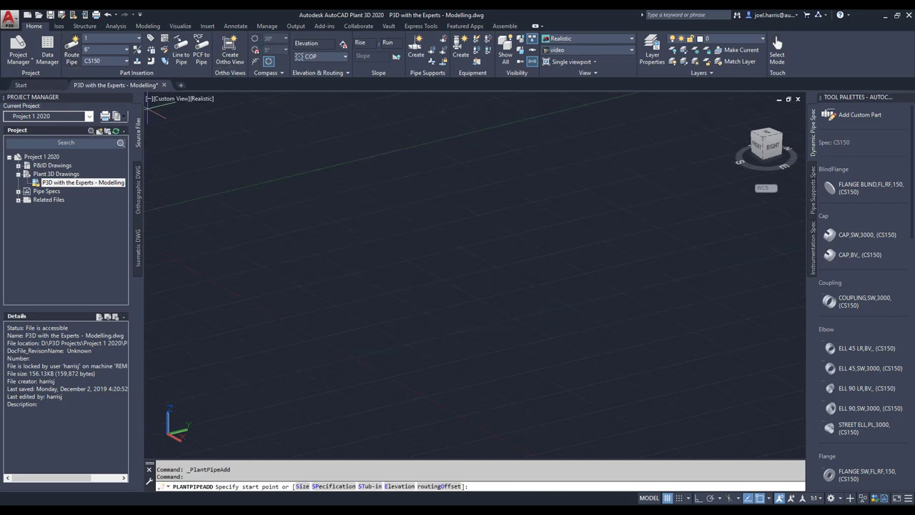
left_click(350, 353)
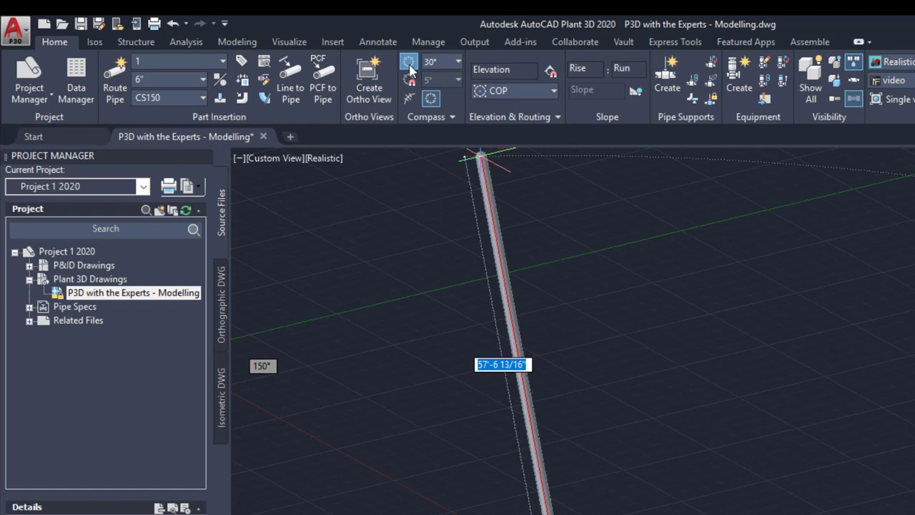
Step: Set the compass increment to 15°, enable compass snaps, and place the first pipe leg
left_click(457, 62)
left_click(447, 74)
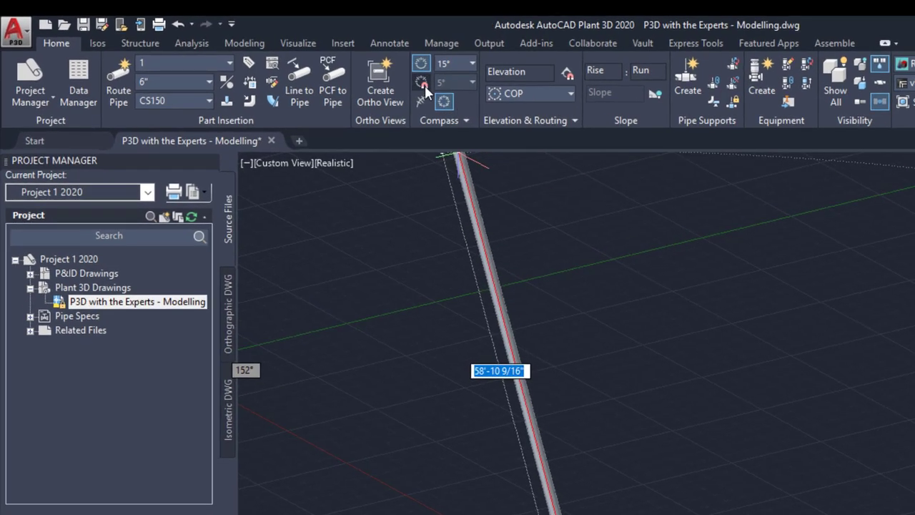
left_click(422, 84)
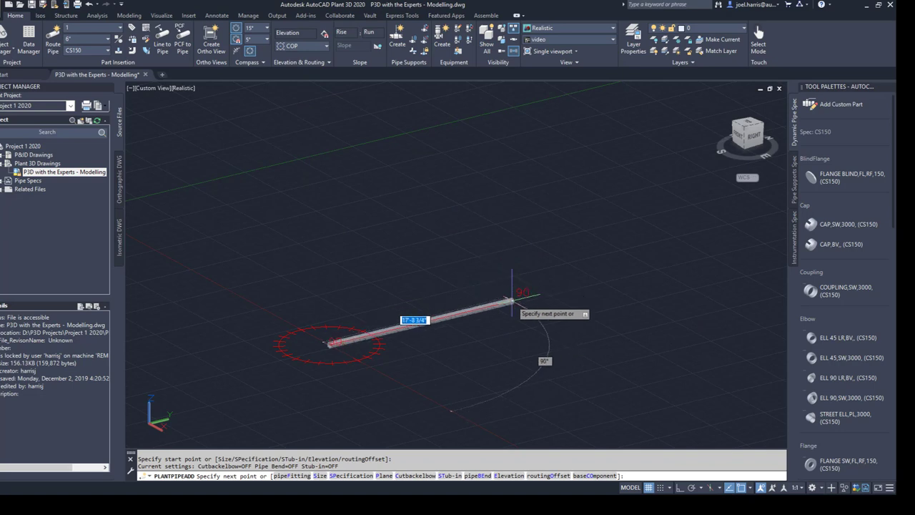
left_click(511, 299)
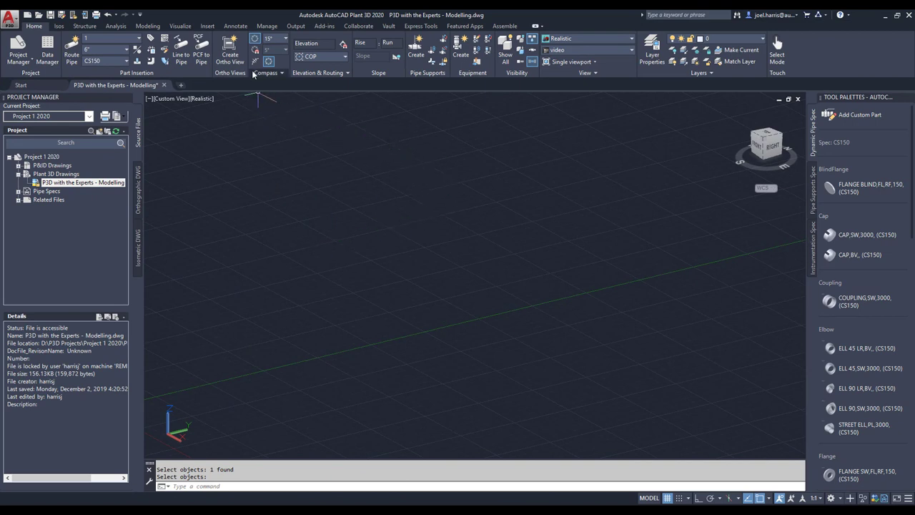
Step: From the top view, route a straight 6-inch CS150 pipe leg from near the origin
left_click(761, 138)
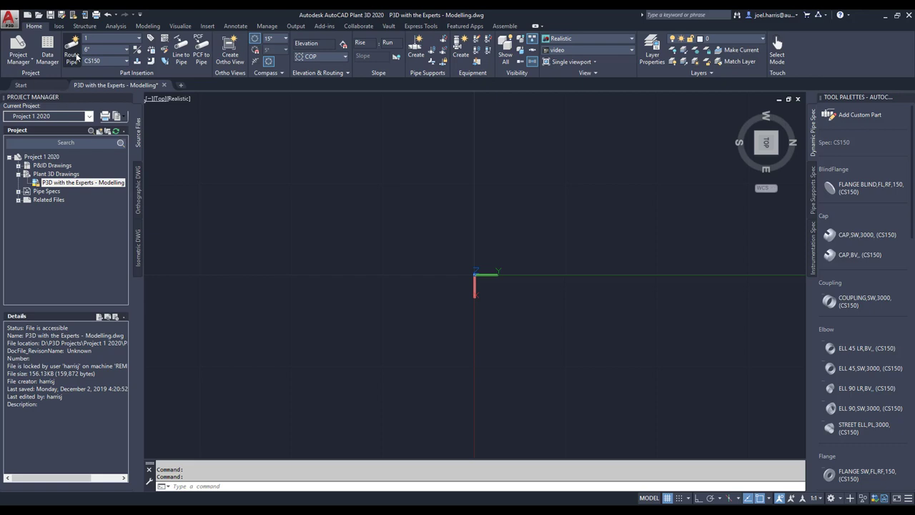
left_click(71, 54)
left_click(210, 264)
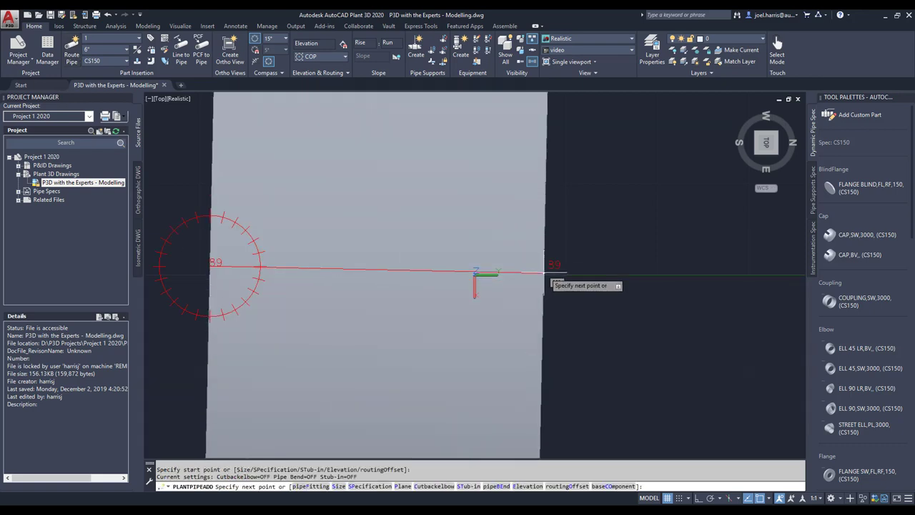
scroll(585, 264, "down", 7)
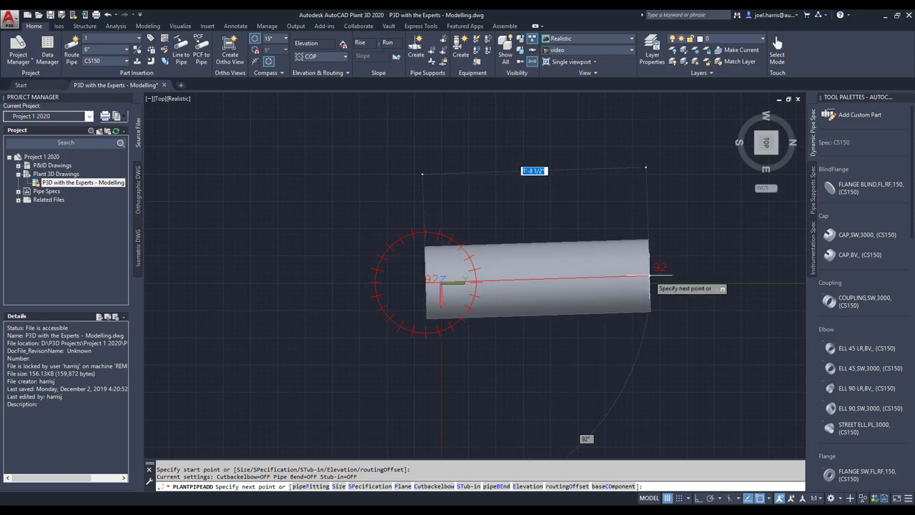
left_click(650, 277)
key("Return")
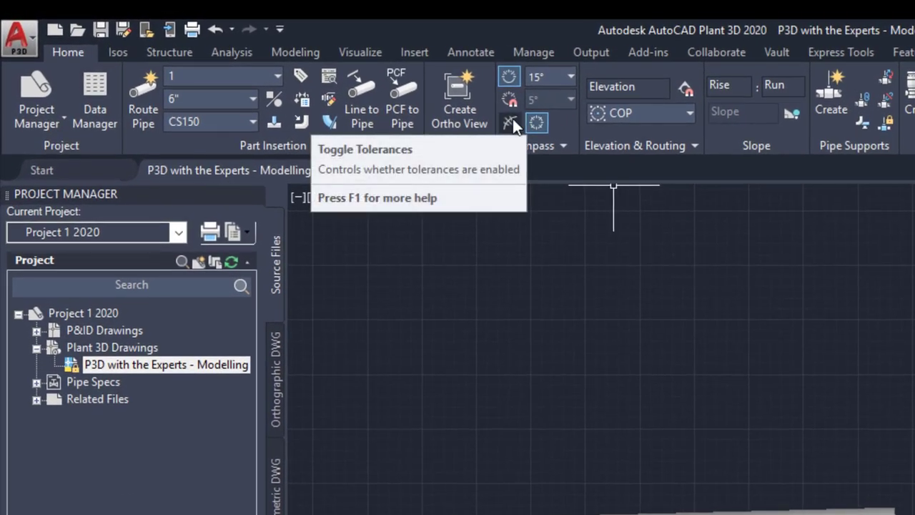
Step: Enable compass tolerances and set the tolerance value to 3°
left_click(513, 119)
left_click(563, 143)
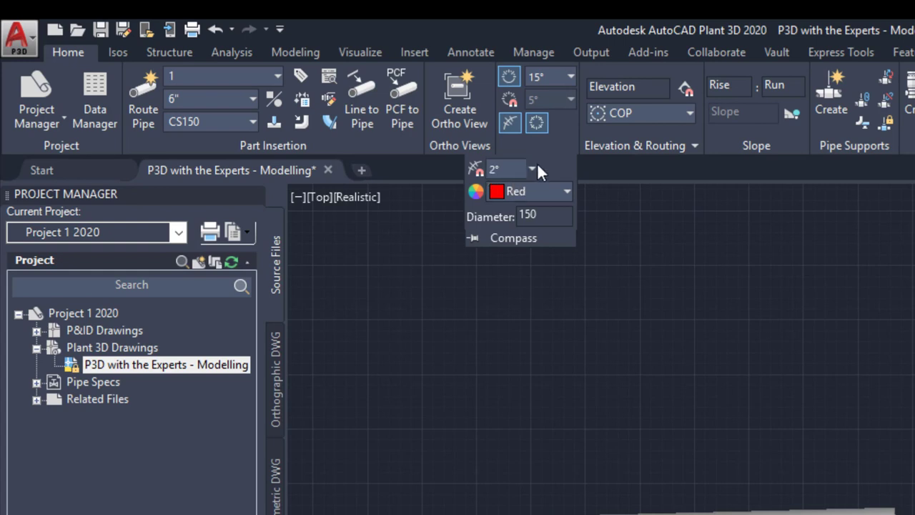
left_click(532, 169)
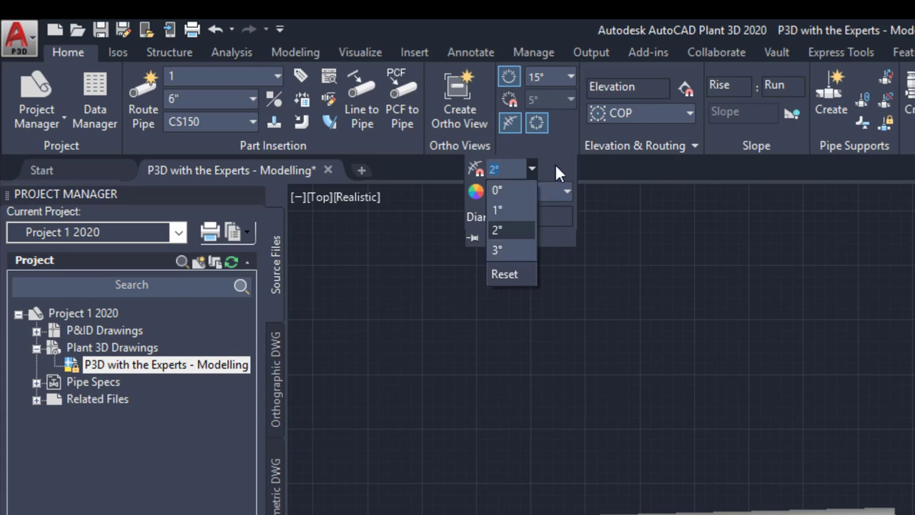
left_click(511, 248)
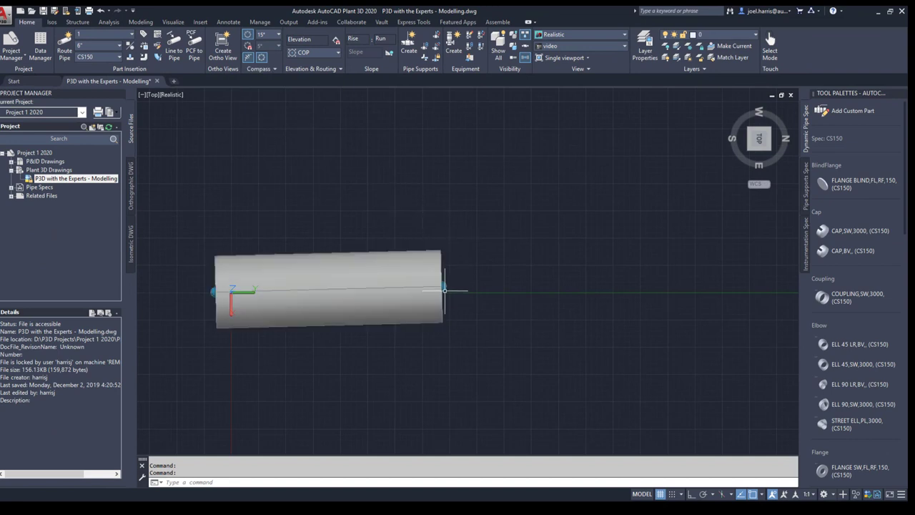
Step: Continue the existing pipe with a second segment placed slightly off straight, without an elbow
left_click(442, 285)
left_click(474, 285)
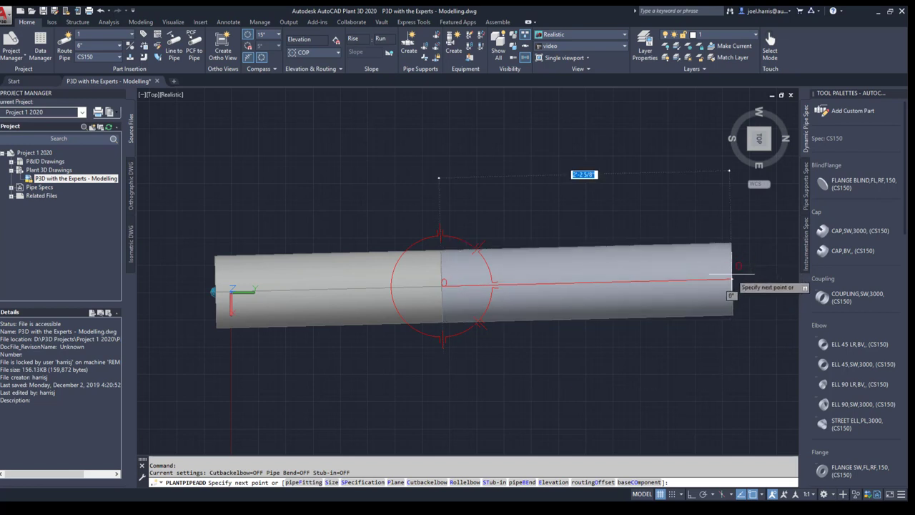
left_click(735, 265)
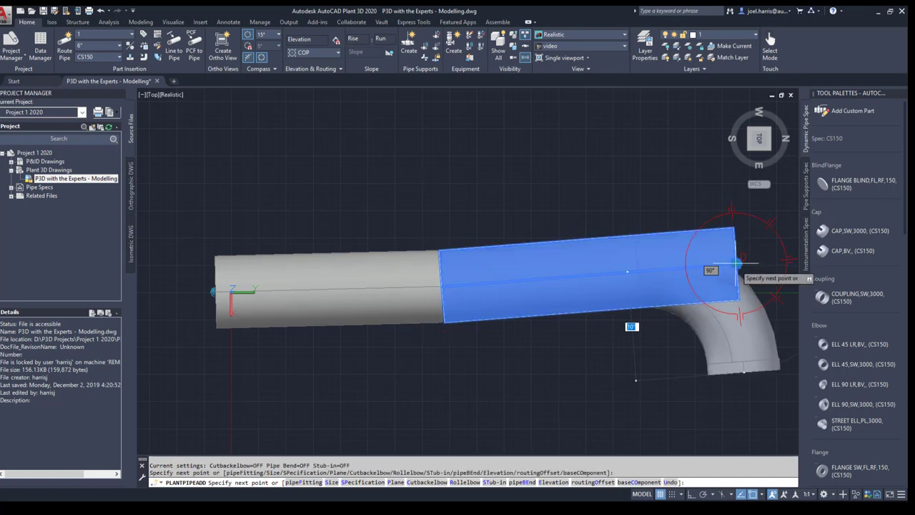
key("Return")
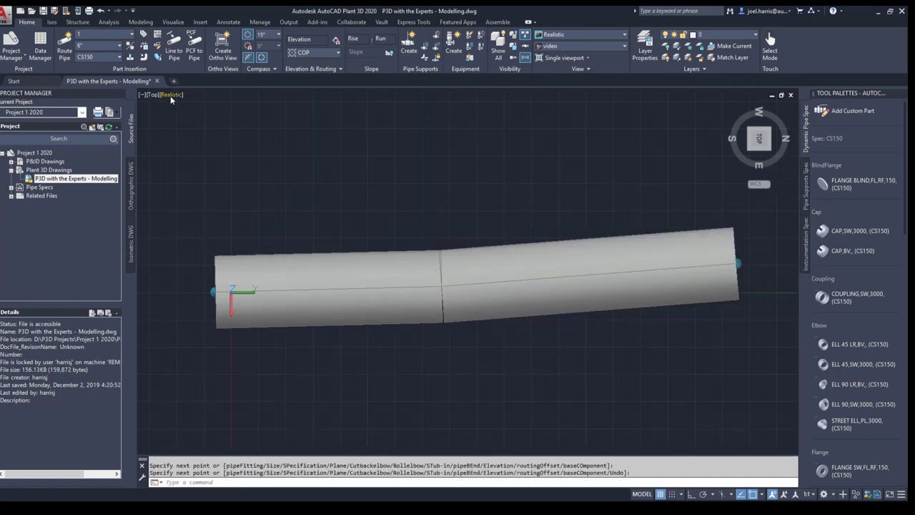
Step: Switch to 2D Wireframe and zoom in on the pipe joint to inspect it
left_click(172, 94)
left_click(192, 118)
scroll(443, 305, "up", 6)
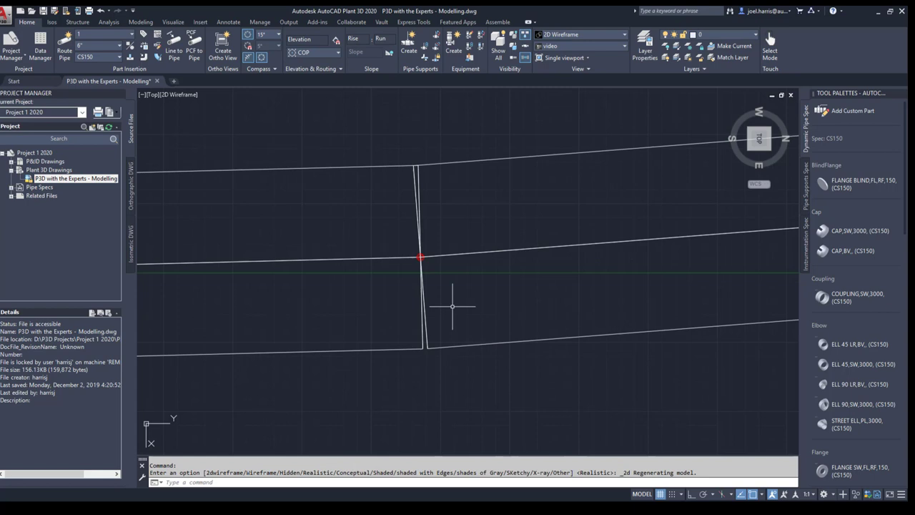
left_click(402, 230)
scroll(431, 272, "down", 6)
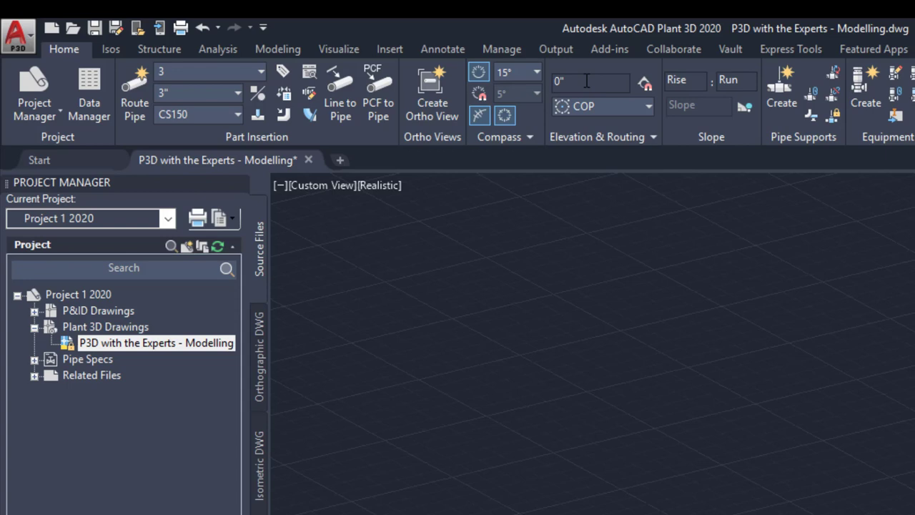
left_click(647, 106)
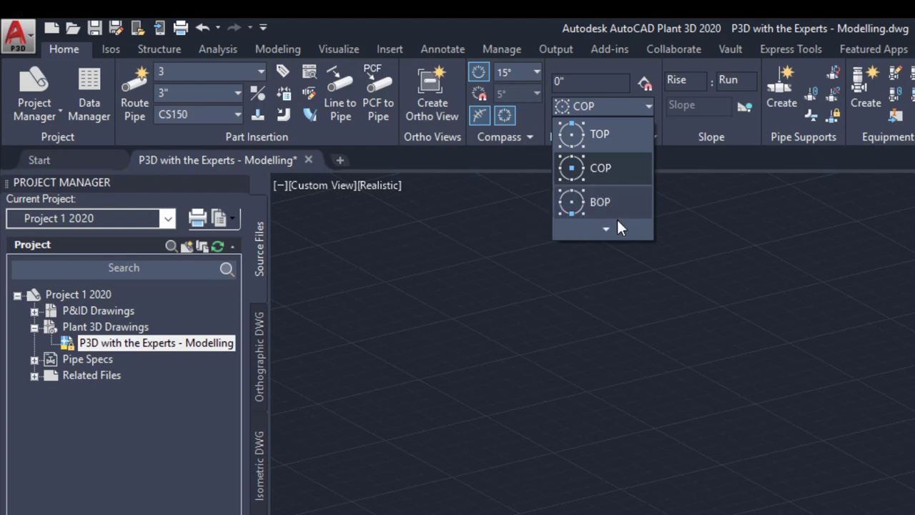
mouse_move(611, 229)
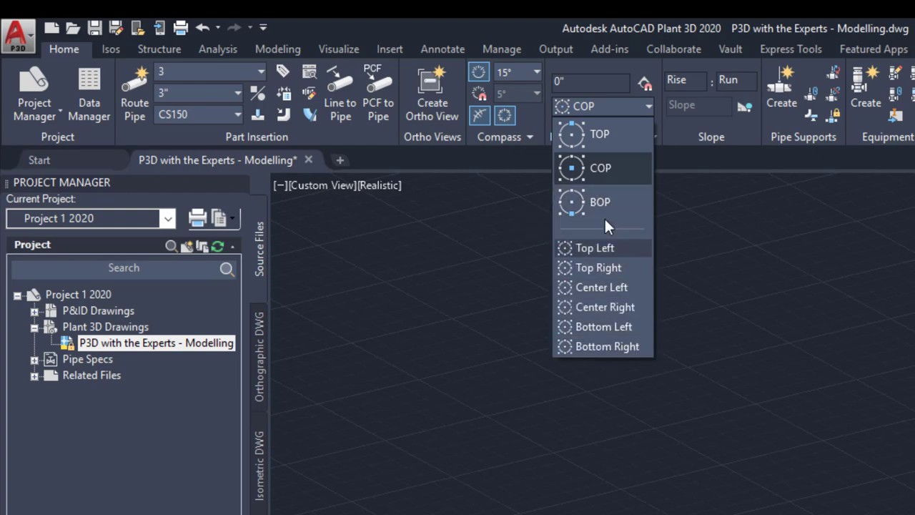
left_click(601, 168)
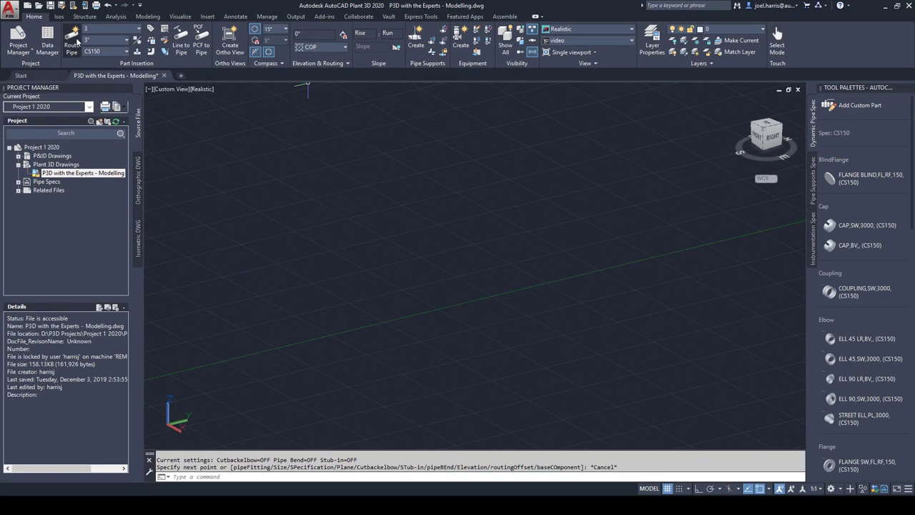
left_click(73, 39)
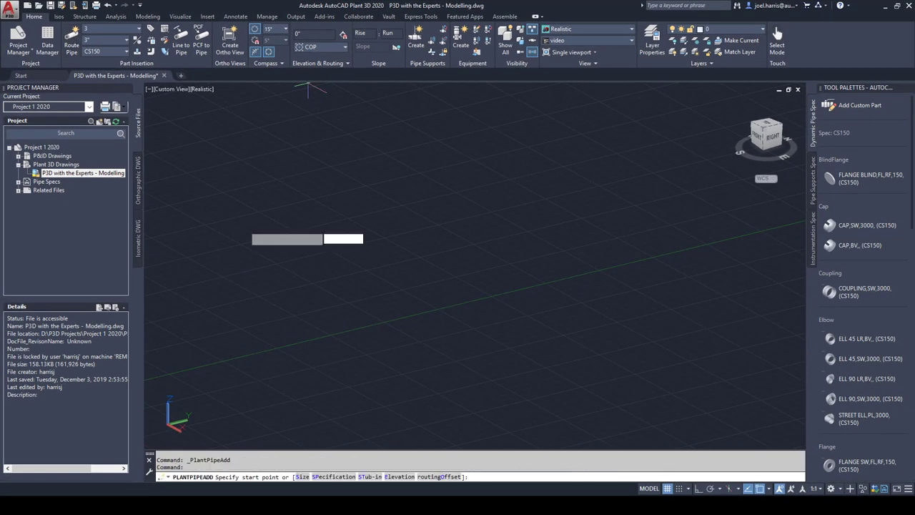
left_click(265, 284)
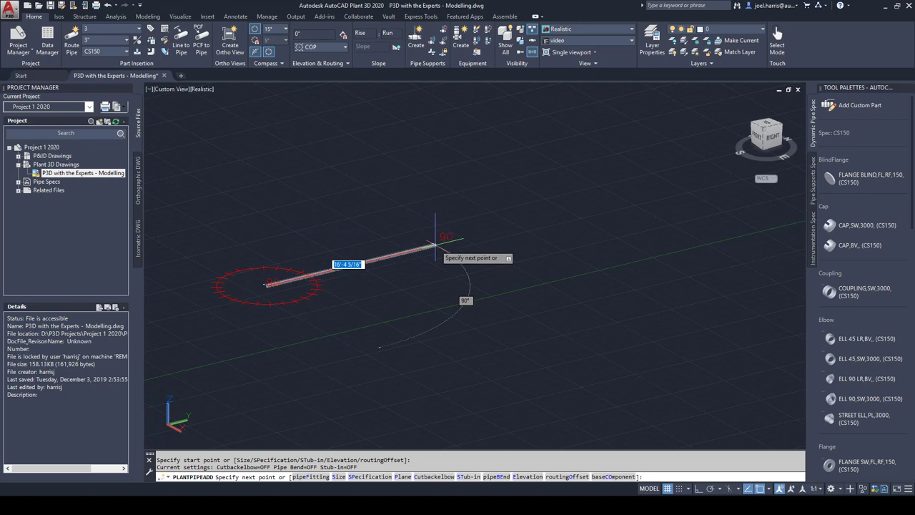
left_click(436, 247)
key("Return")
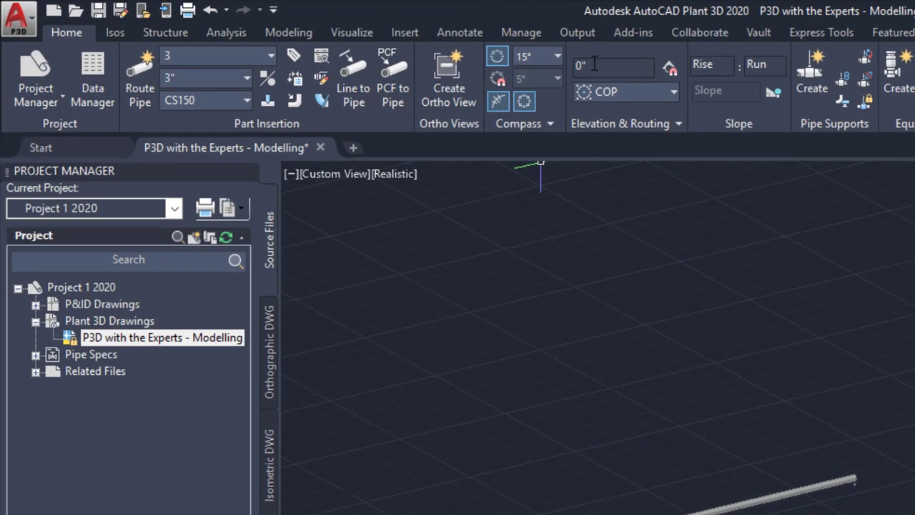
left_click(594, 64)
type("10'")
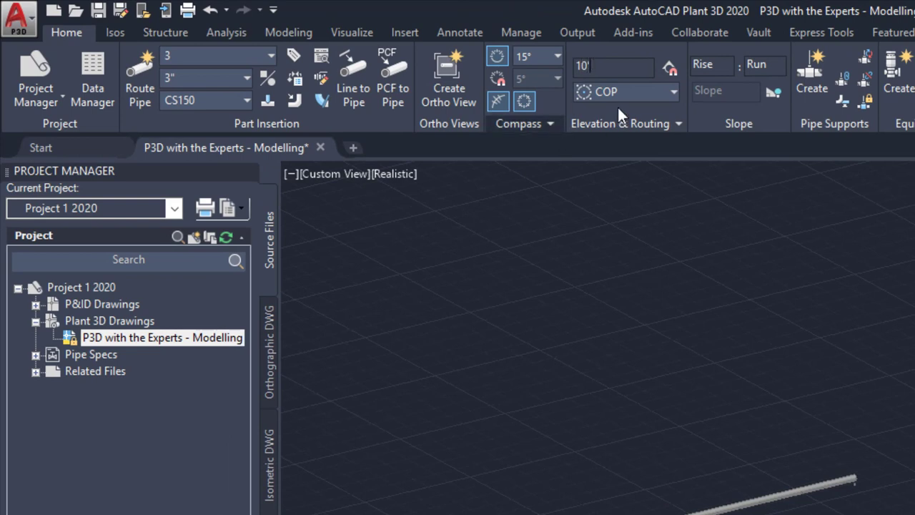
left_click(629, 91)
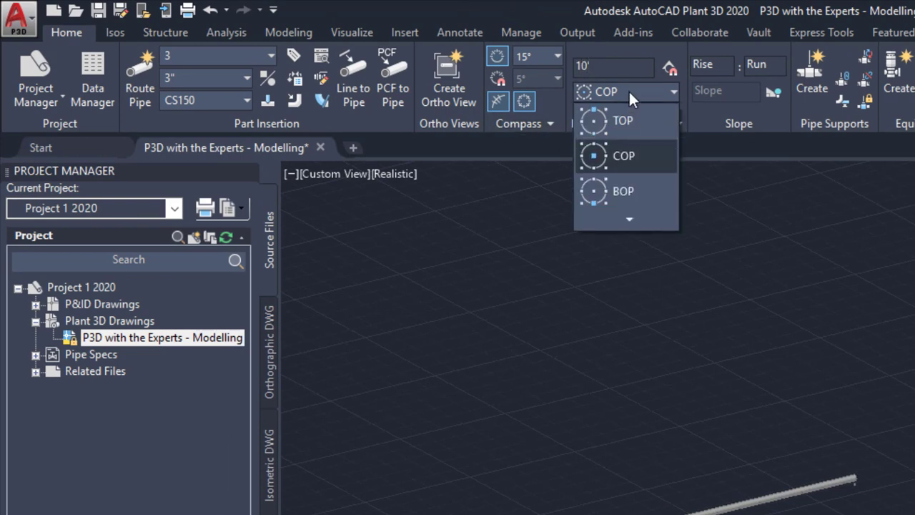
left_click(620, 191)
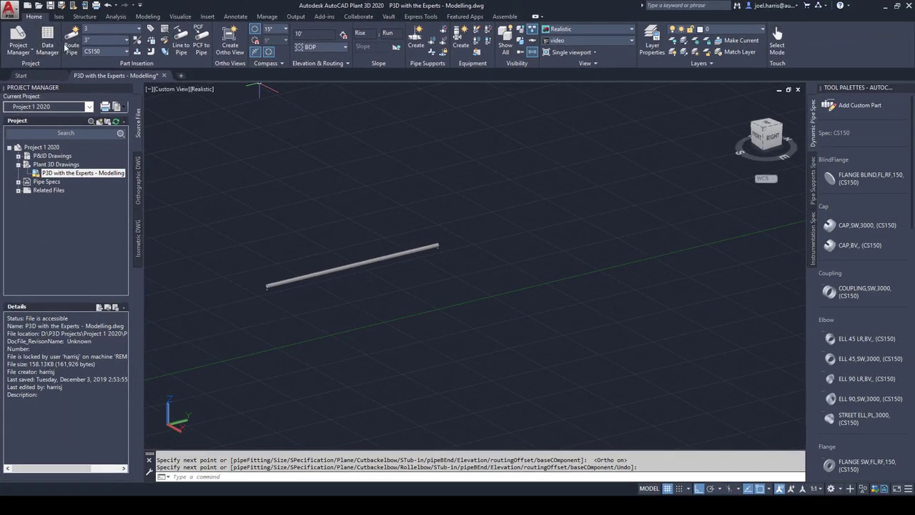
left_click(77, 46)
left_click(267, 253)
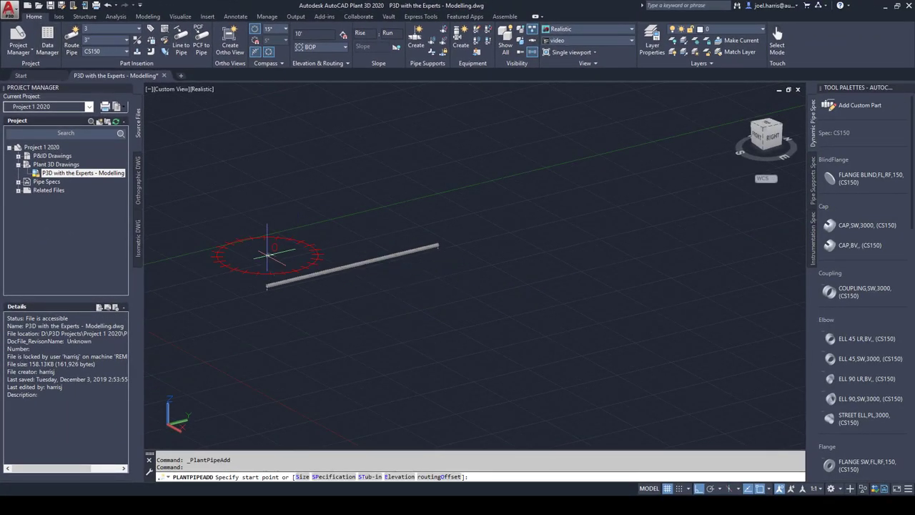
left_click(428, 215)
key("Return")
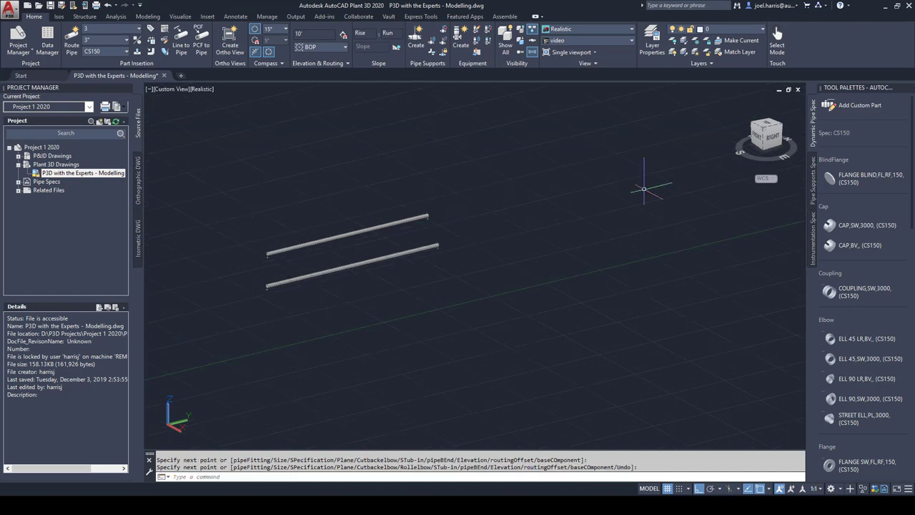
left_click(771, 140)
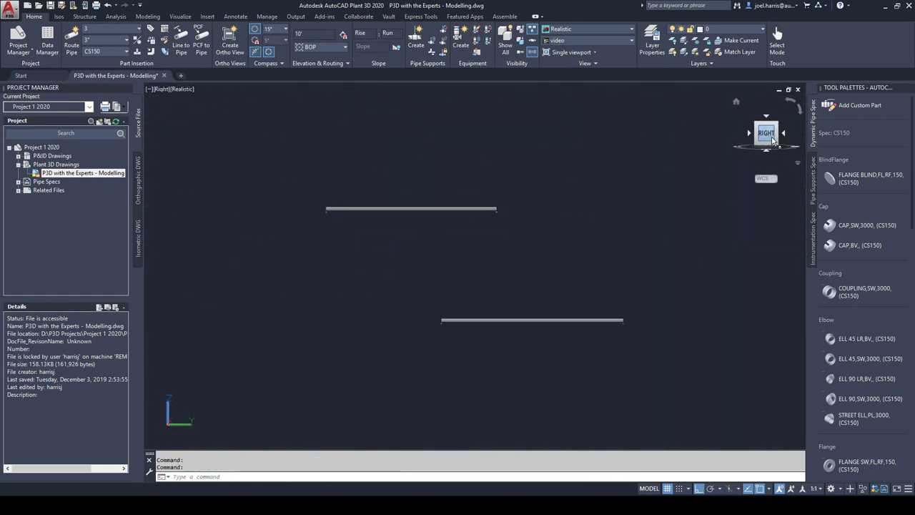
type("z")
key("Return")
type("p")
key("Return")
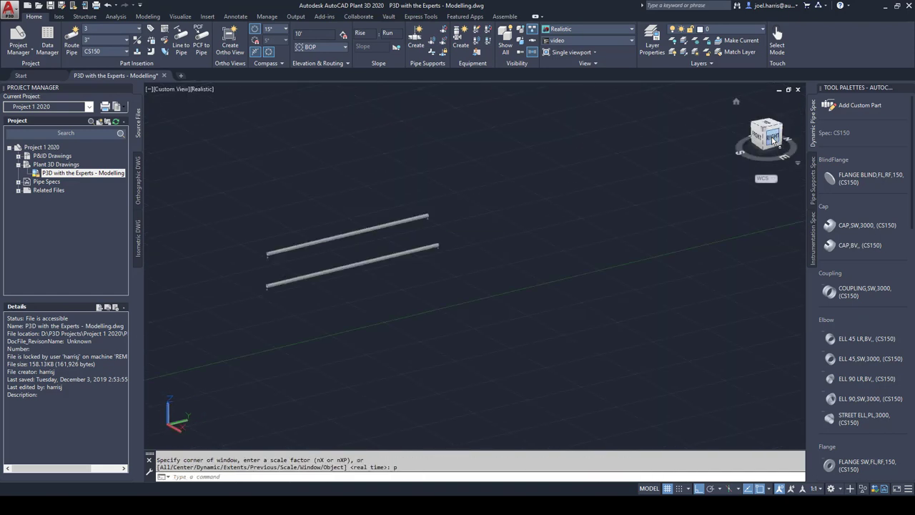
type("ID")
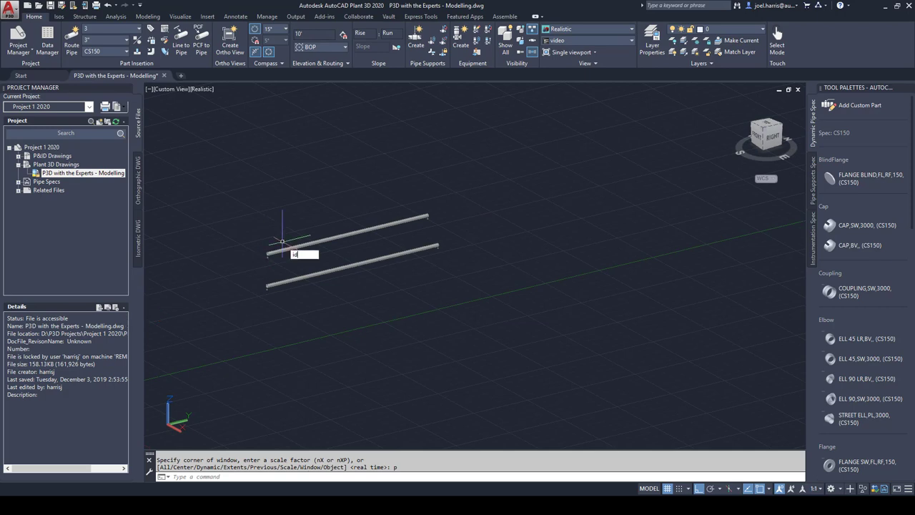
key("Return")
type("node")
key("Return")
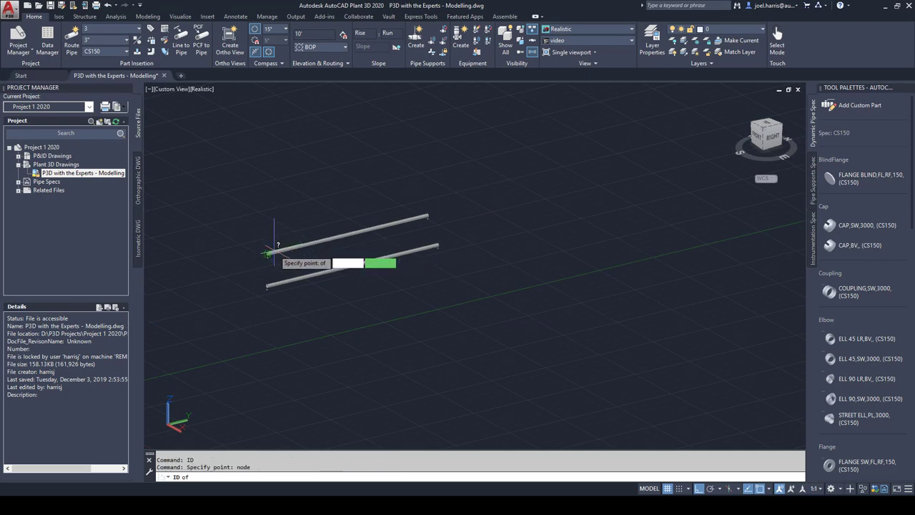
left_click(269, 251)
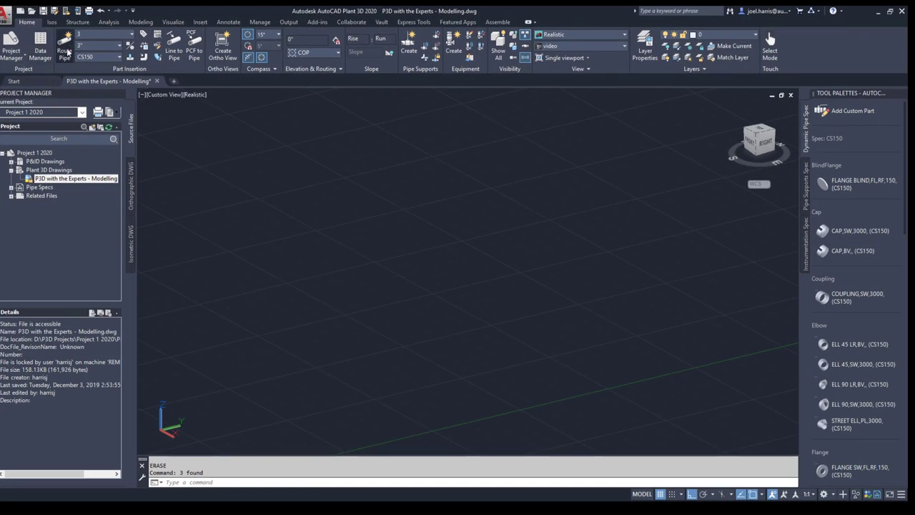
Step: Route a level 3-inch pipe across the grid, then tilt the routing plane vertical to rise
left_click(66, 50)
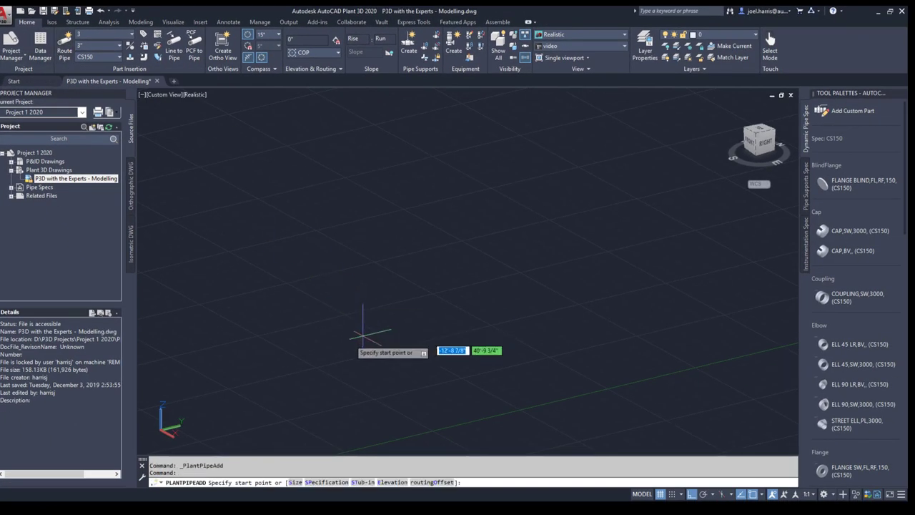
left_click(295, 328)
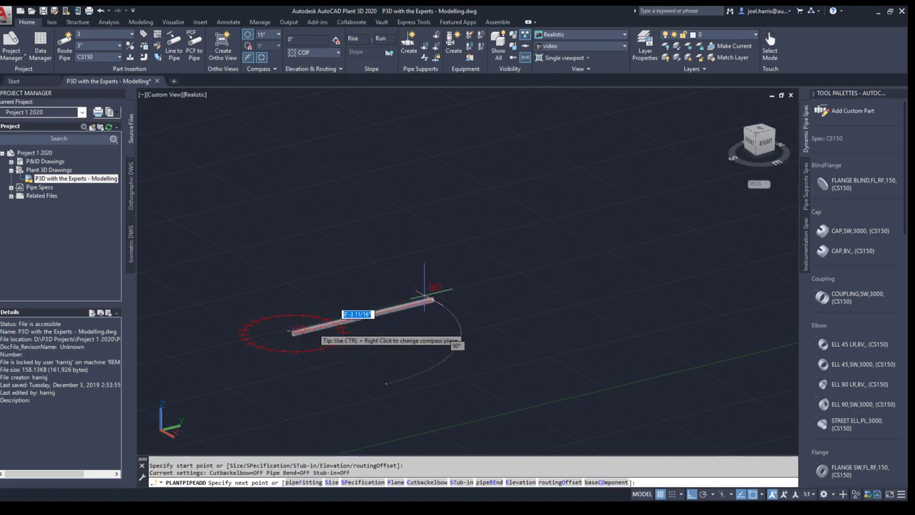
left_click(432, 300)
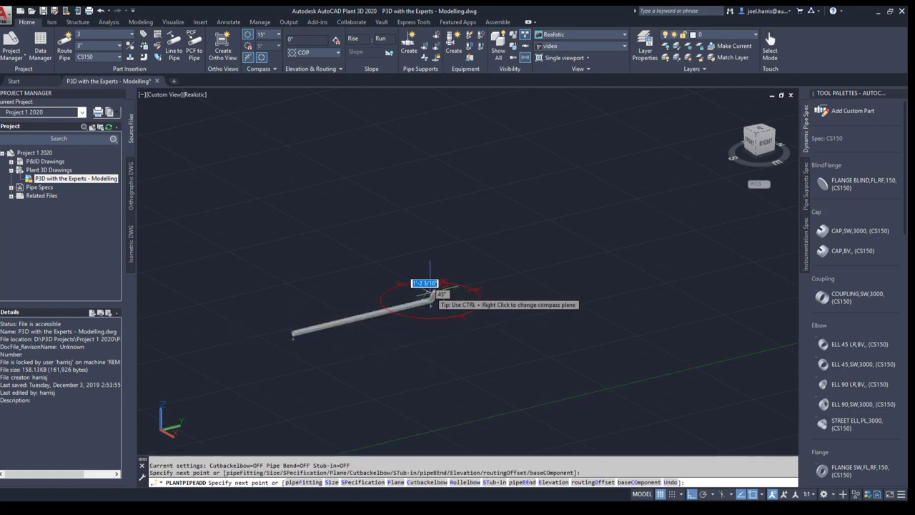
right_click(434, 292, "ctrl")
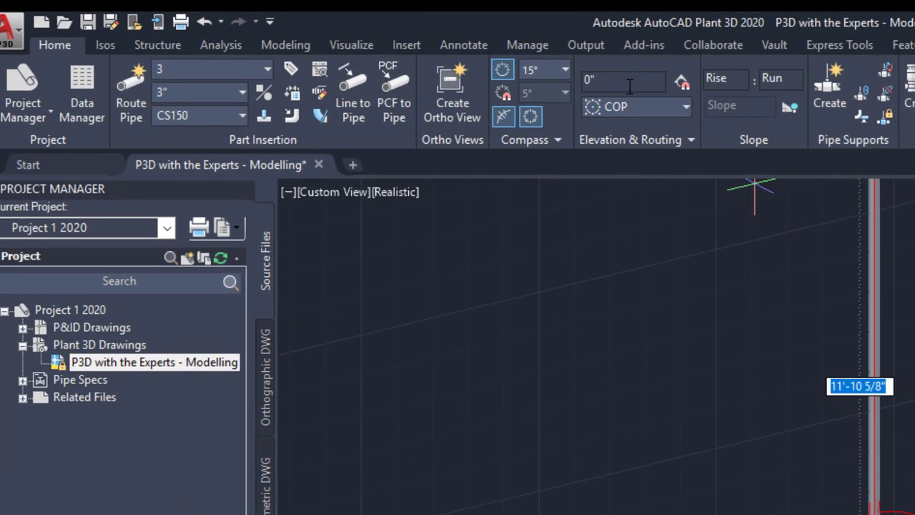
Step: End the riser at 10' elevation and route a level run at that height
left_click(310, 42)
type("10")
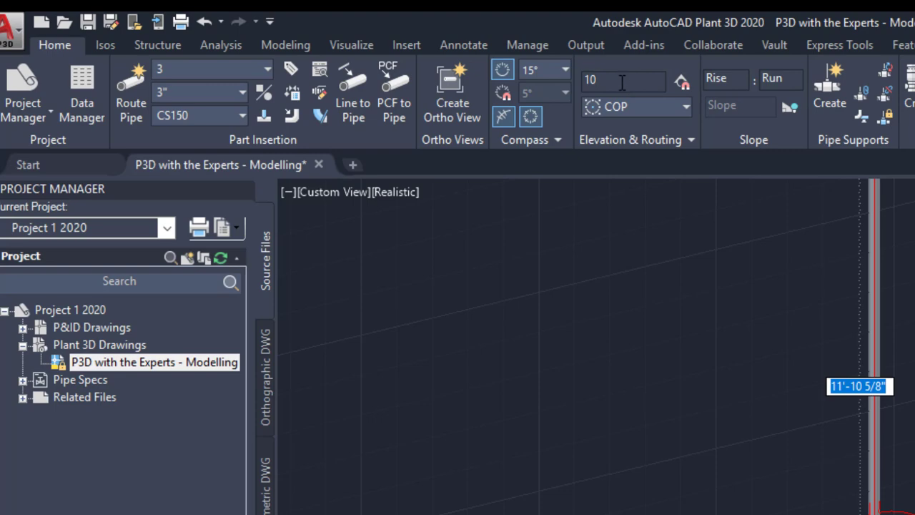
type("'")
left_click(681, 82)
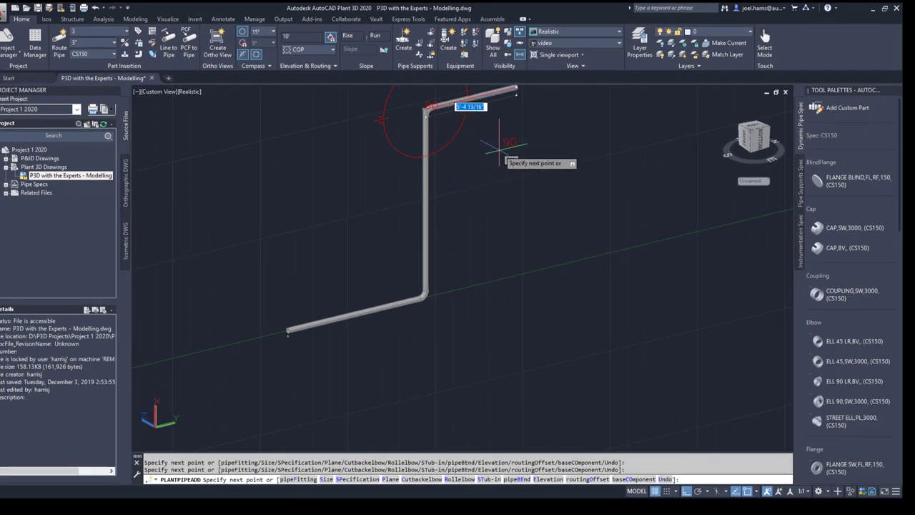
left_click(499, 150)
key("Escape")
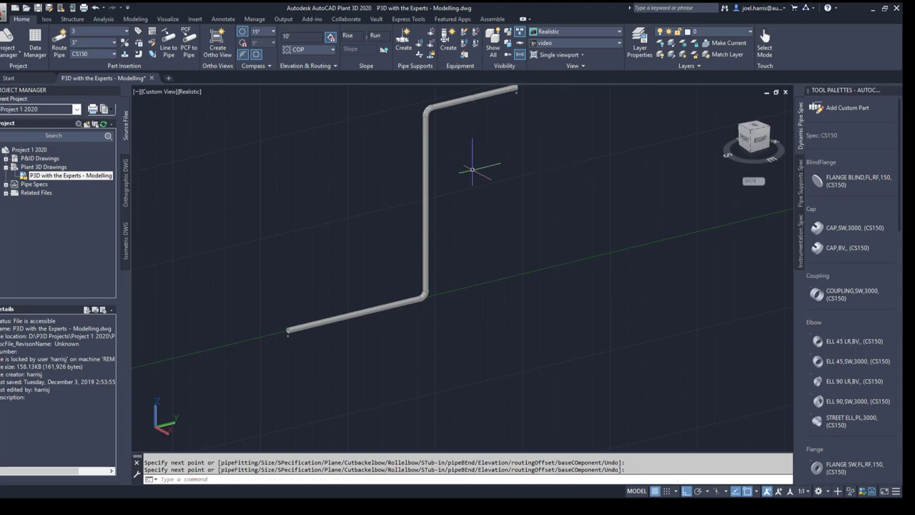
Step: Check the top run's end with ID (Z = 10'-0") and reset Elevation to 0
middle_click_drag(469, 163, 474, 200, "shift")
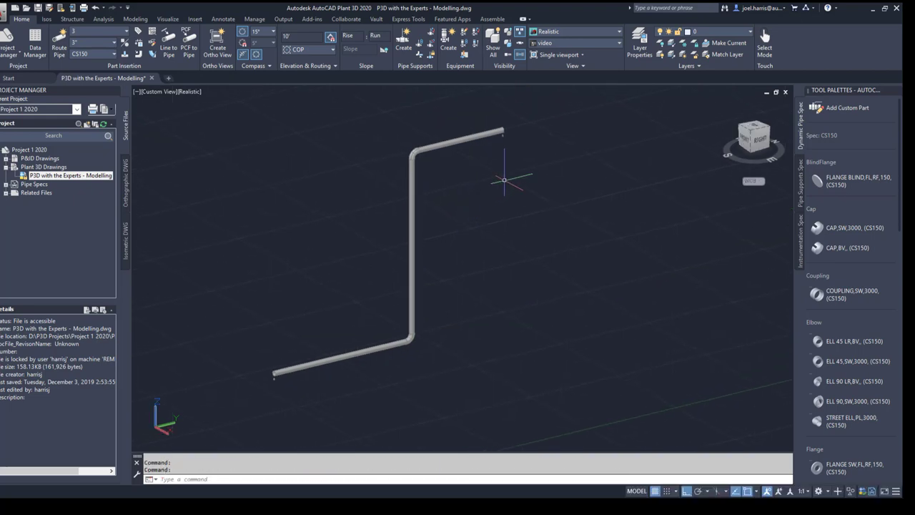
type("ID")
key("Return")
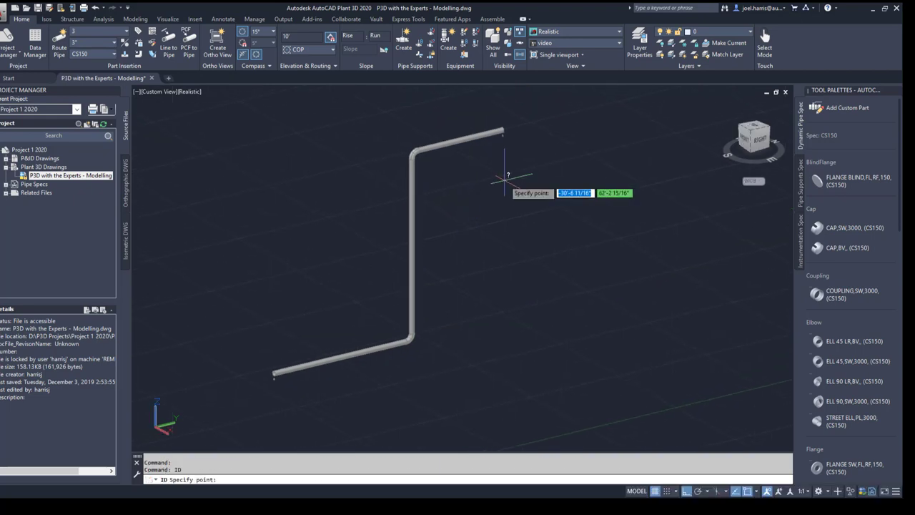
left_click(503, 131)
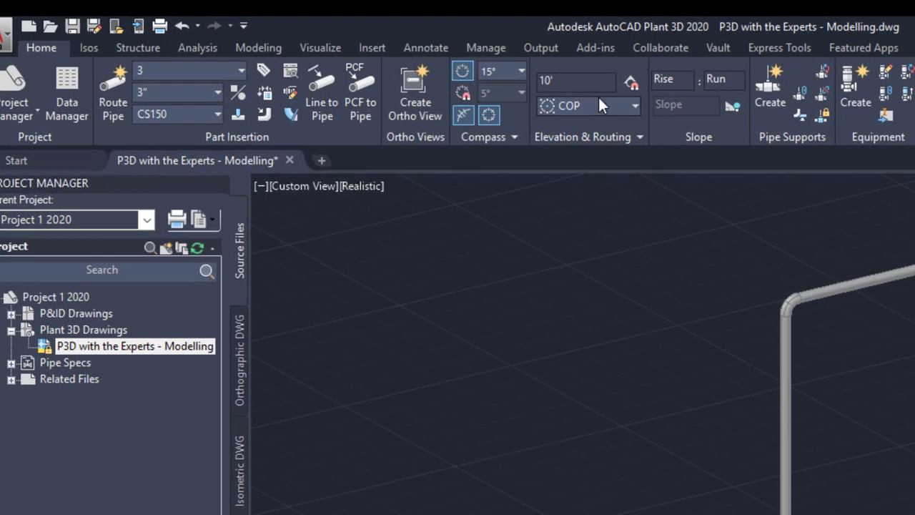
left_click_drag(565, 81, 532, 80)
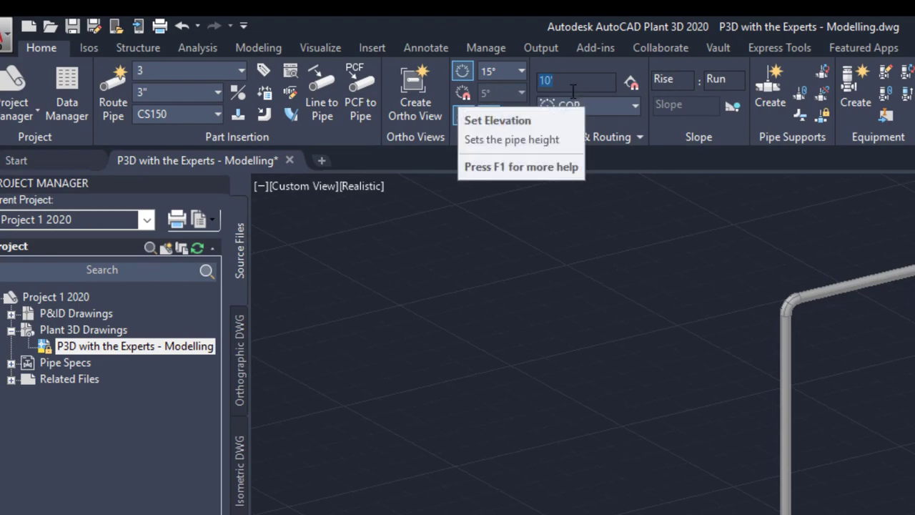
type("0")
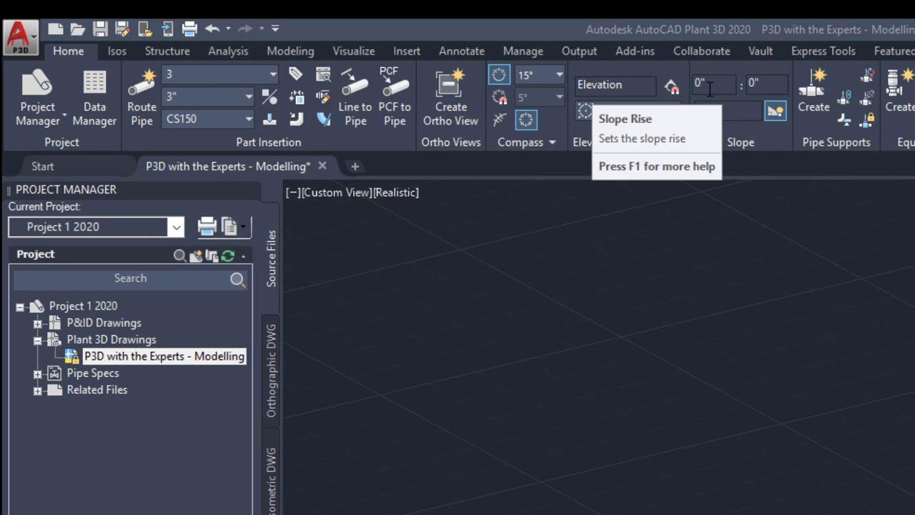
Step: Enable sloped routing with a rise of 1 and set the slope value to 355
left_click(774, 111)
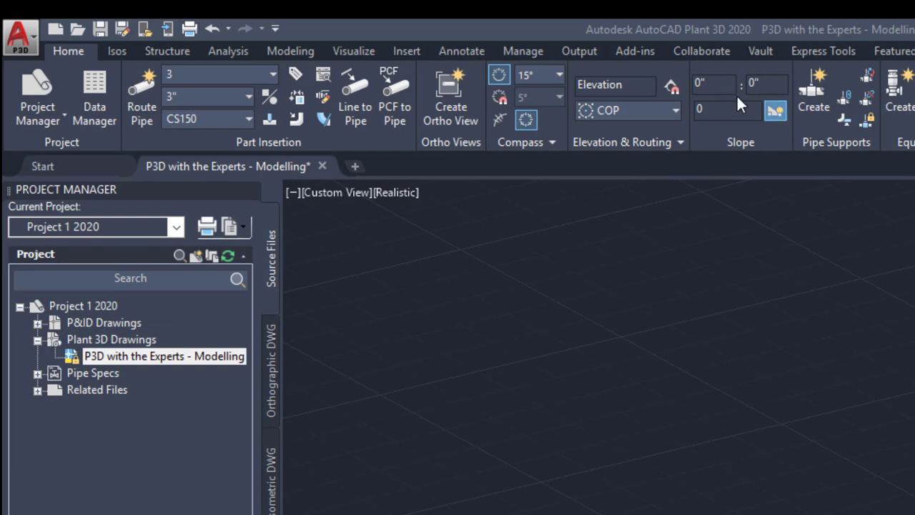
left_click(774, 83)
type("1")
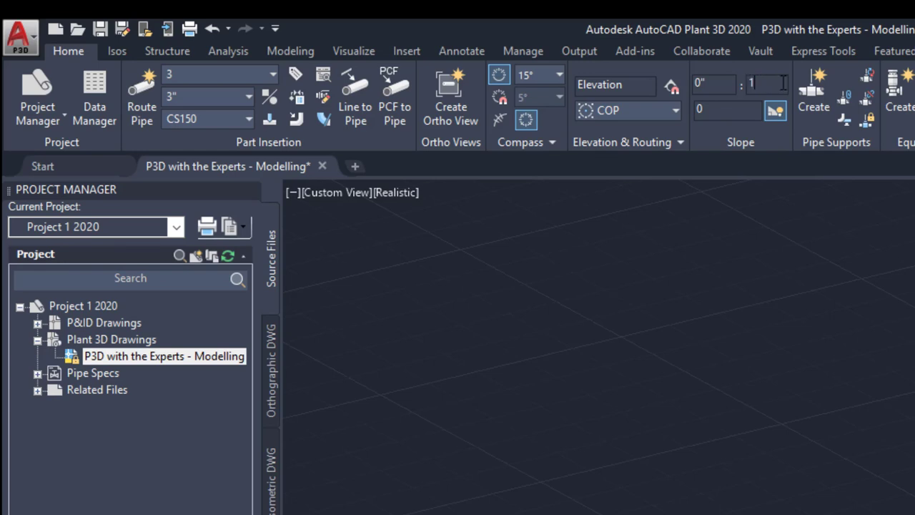
left_click(721, 80)
left_click(725, 109)
type("355")
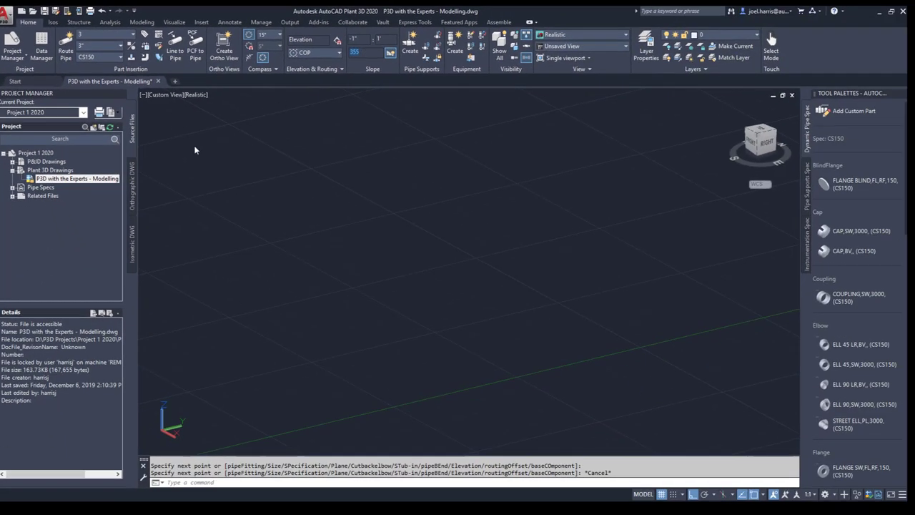
Step: Route a new 3-inch pipe run sloping downward at 1" per 1' with the slope toggle on
left_click(65, 44)
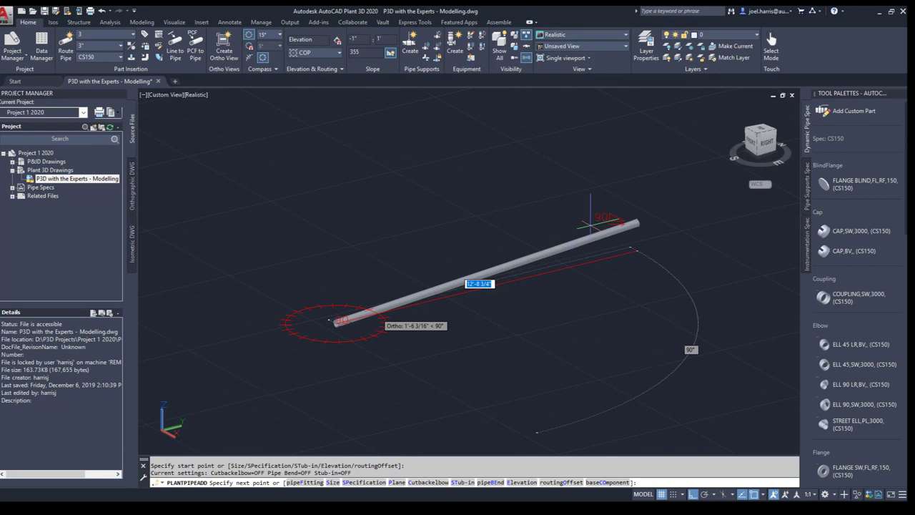
left_click(389, 53)
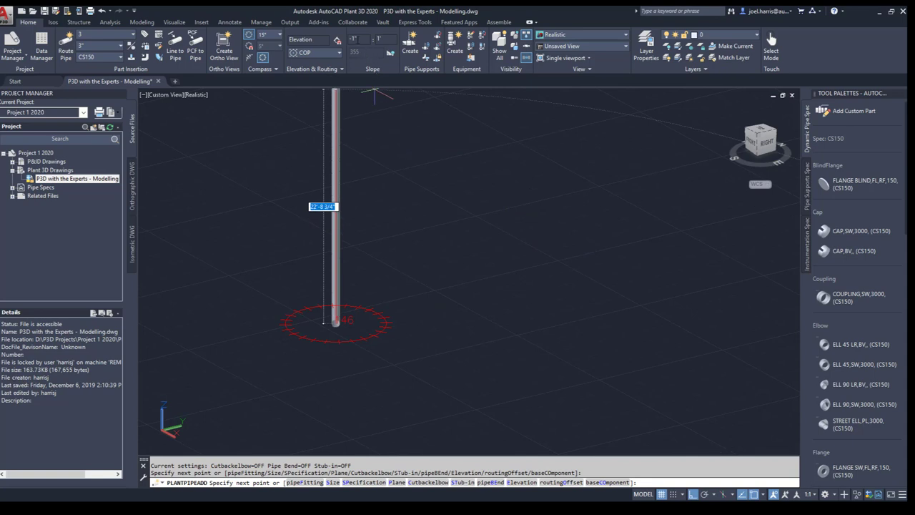
left_click(353, 40)
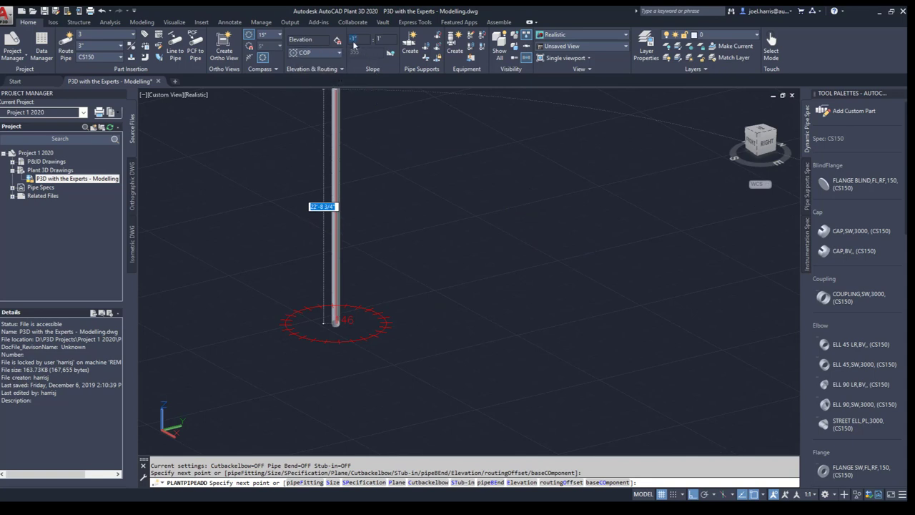
left_click(390, 53)
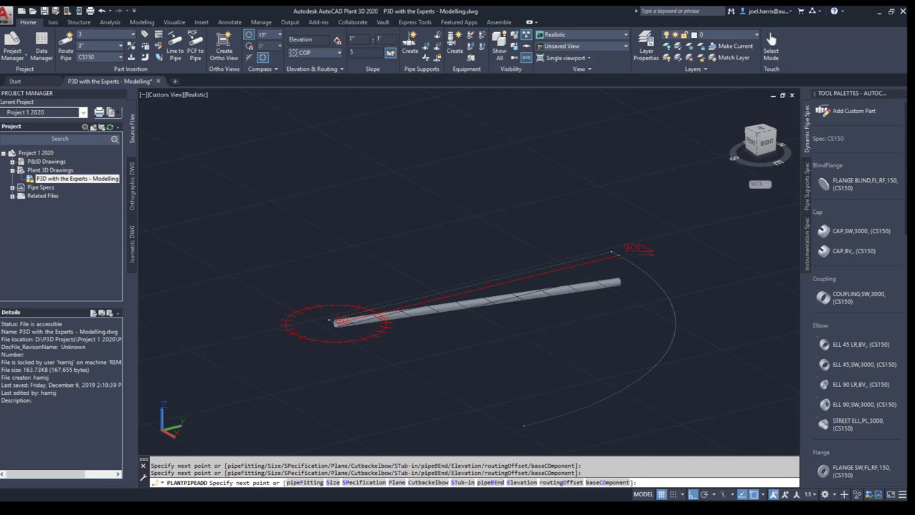
left_click(618, 284)
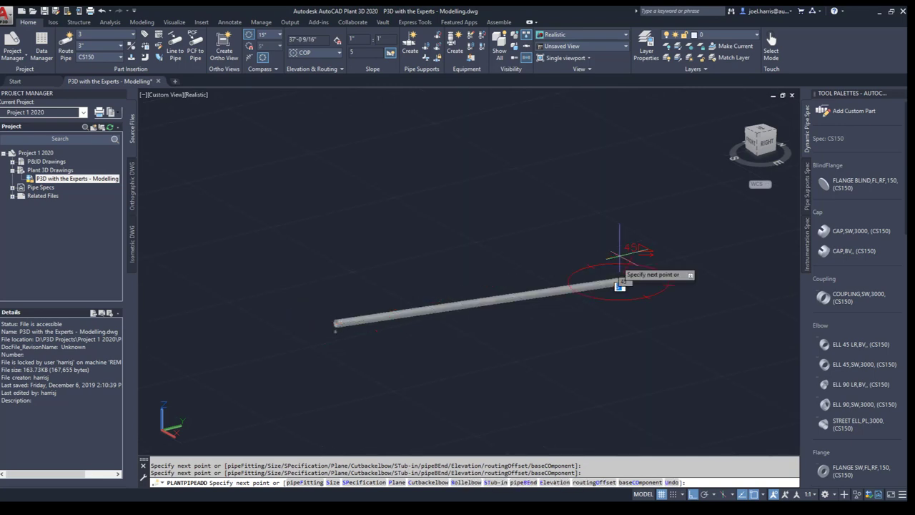
key("Return")
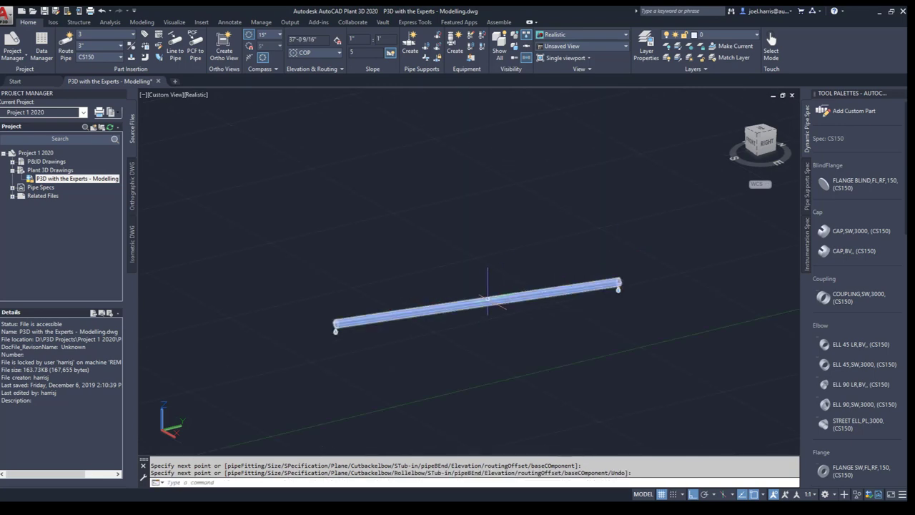
Step: Change the new pipe's slope from 5 to 355 degrees in Pipe Slope Editing
left_click(487, 298)
right_click(488, 298)
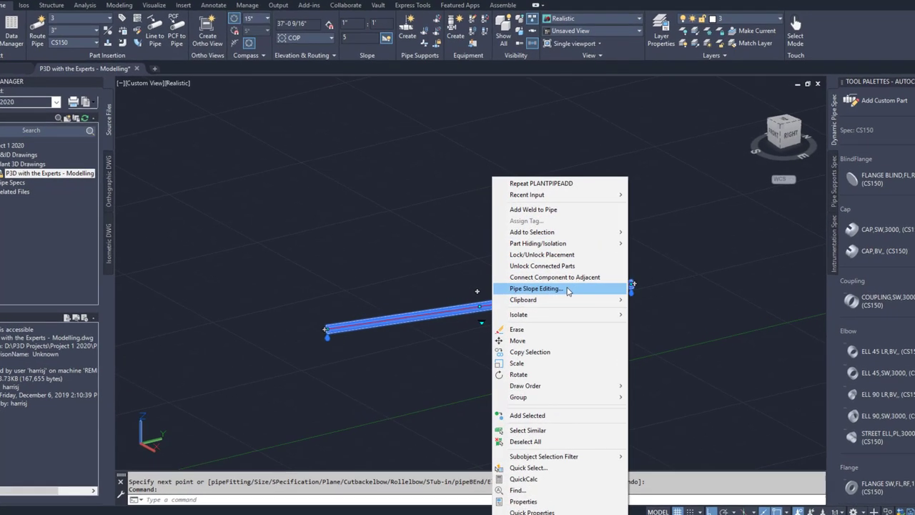
left_click(558, 285)
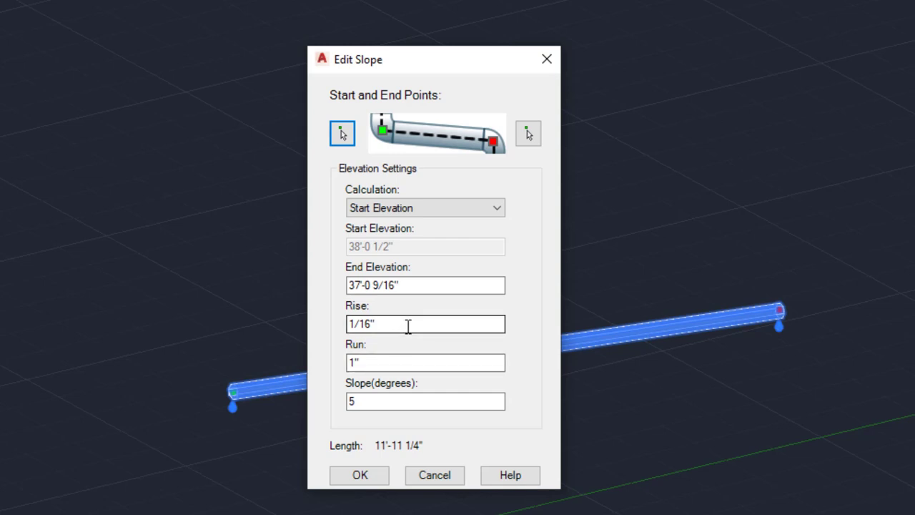
left_click(385, 401)
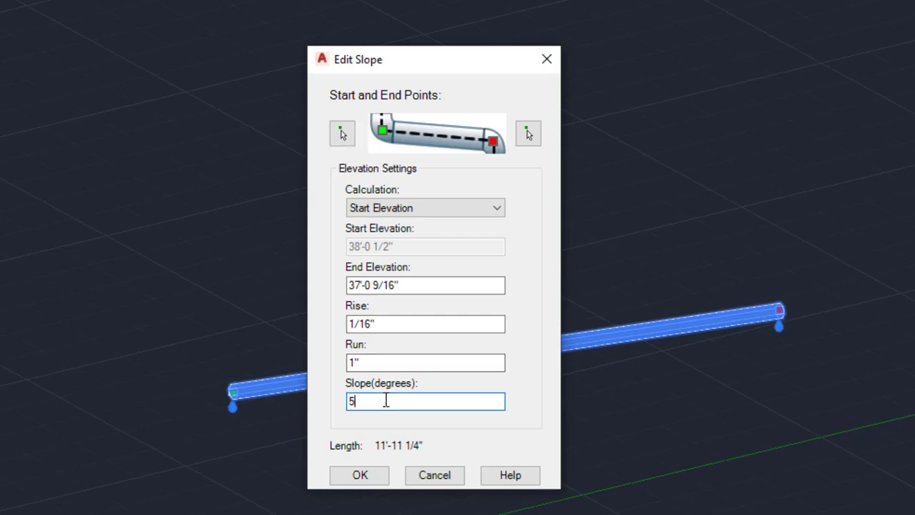
left_click_drag(368, 400, 348, 401)
type("355")
left_click(381, 476)
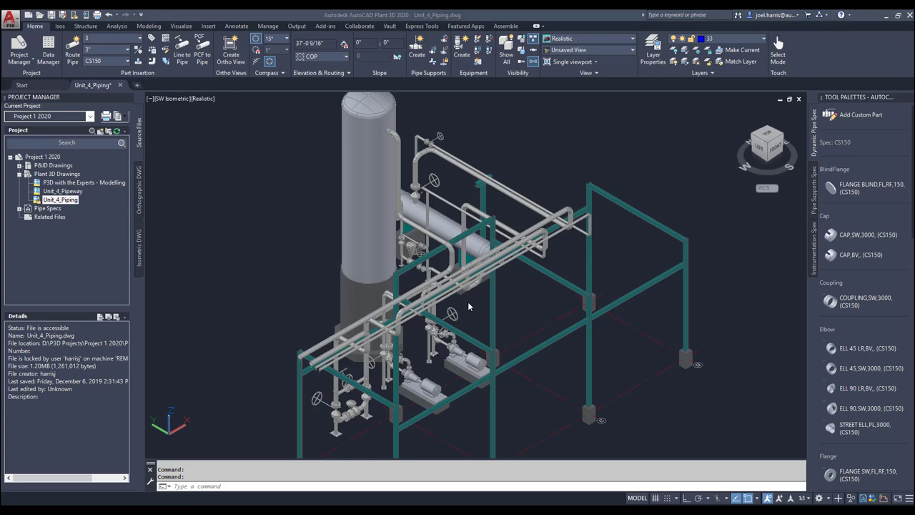
Step: Select the long rack pipe and view it from the Front with the ViewCube
scroll(468, 301, "up", 5)
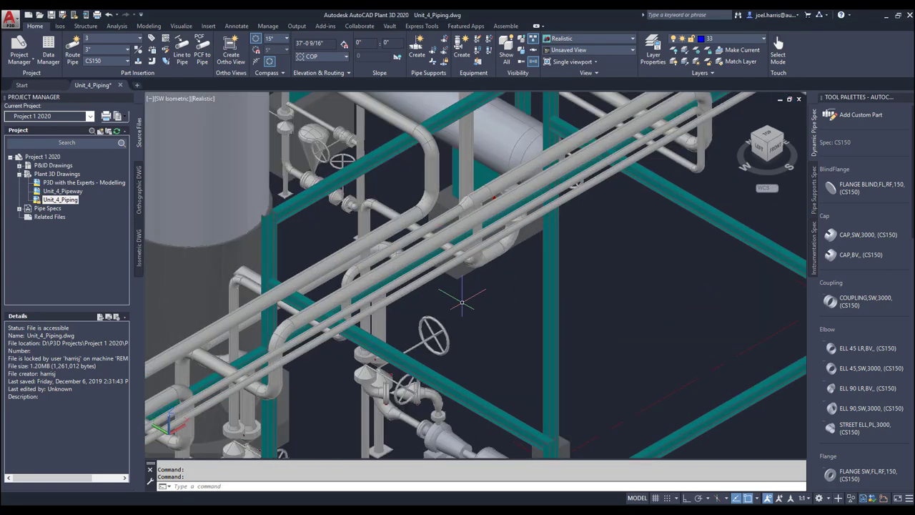
left_click(433, 278)
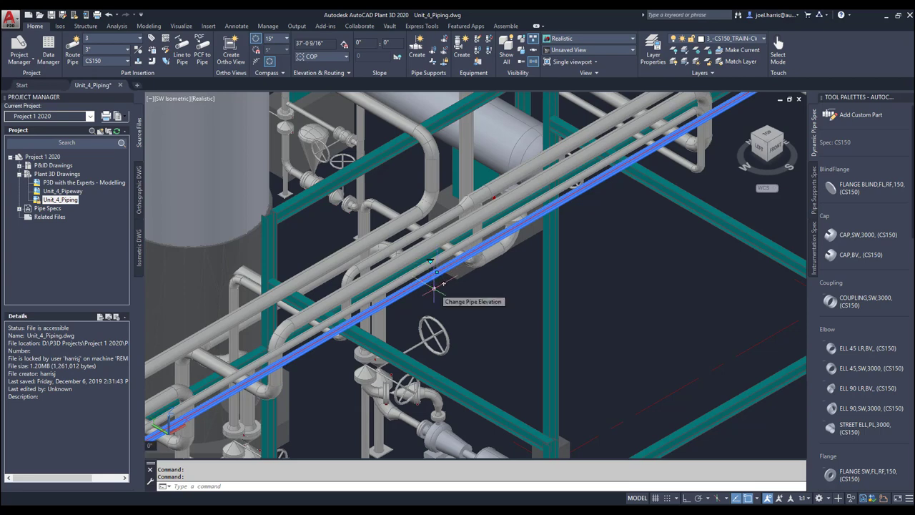
scroll(434, 288, "down", 2)
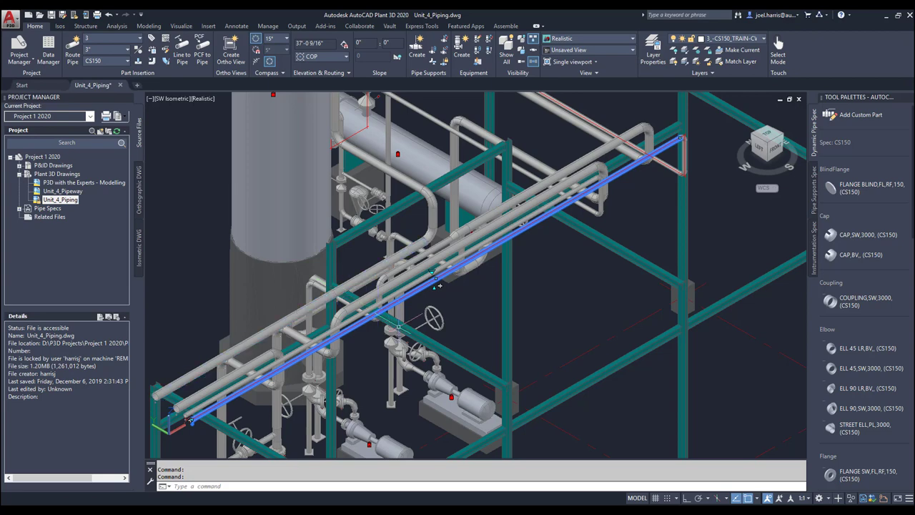
left_click(775, 148)
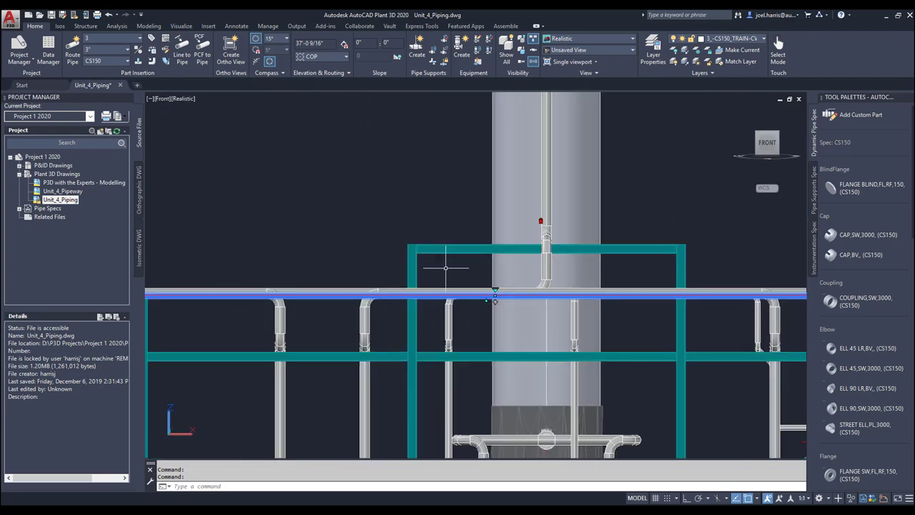
scroll(446, 267, "up", 3)
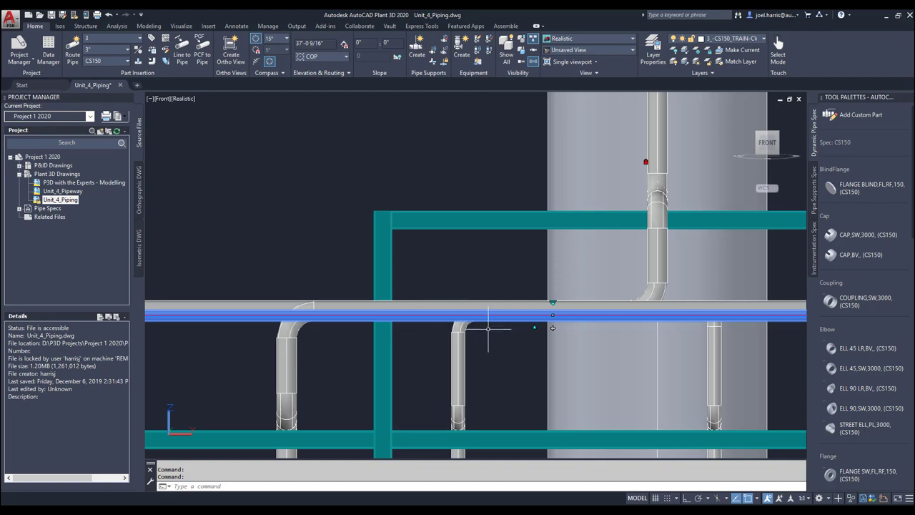
scroll(488, 328, "down", 2)
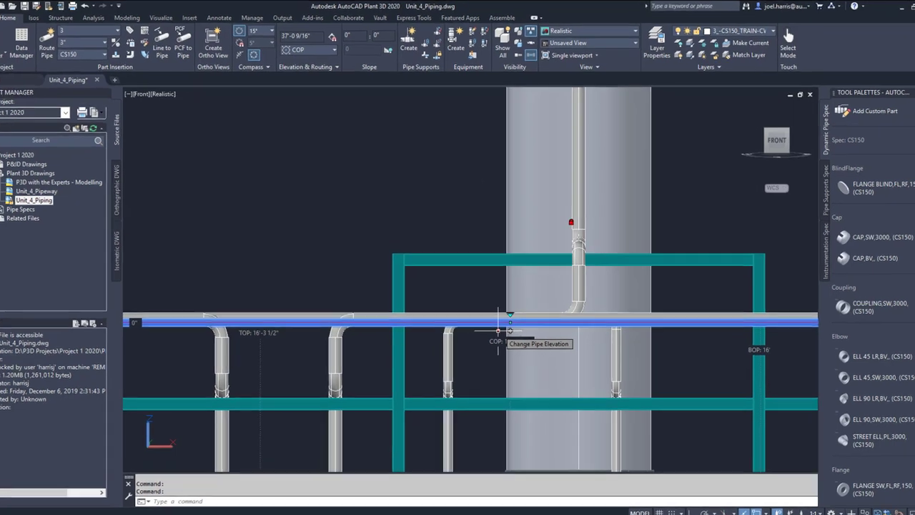
Step: Set the rack pipe's bottom-of-pipe elevation to 16'-4" and return to SW Isometric
left_click(498, 330)
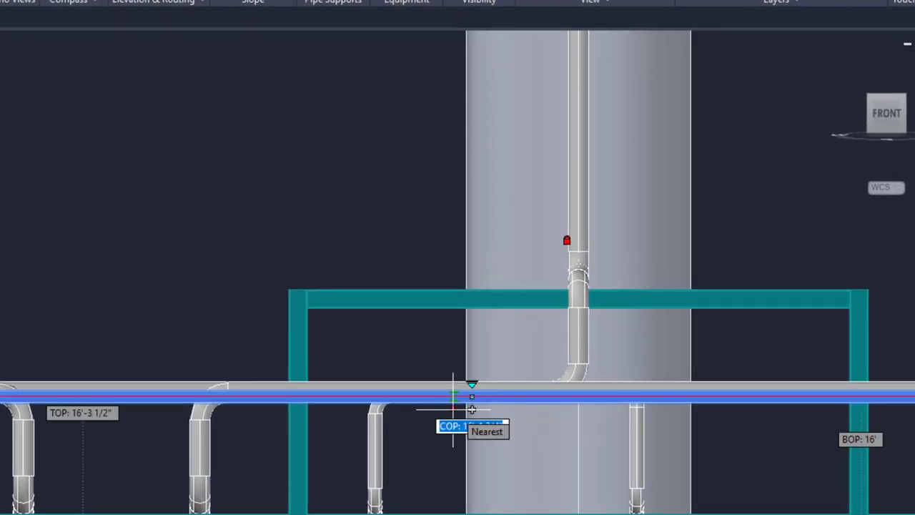
key("Tab")
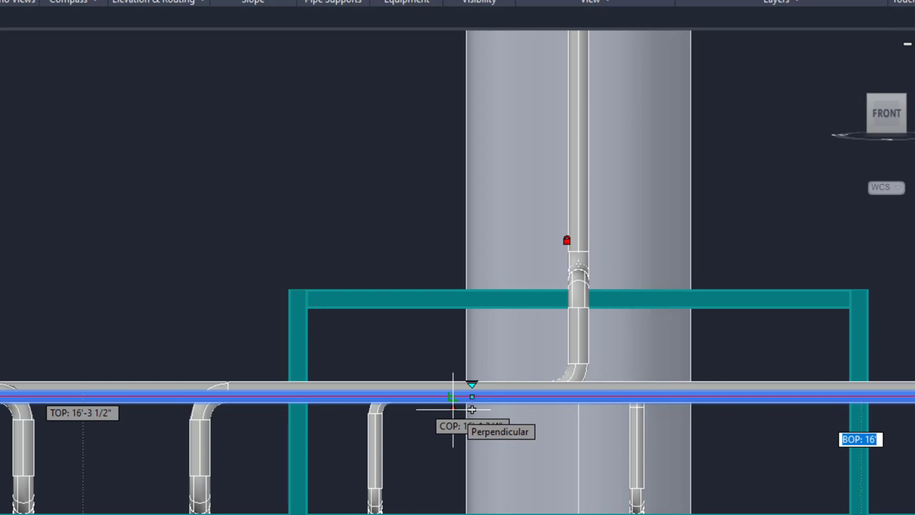
key("Tab")
key("Tab")
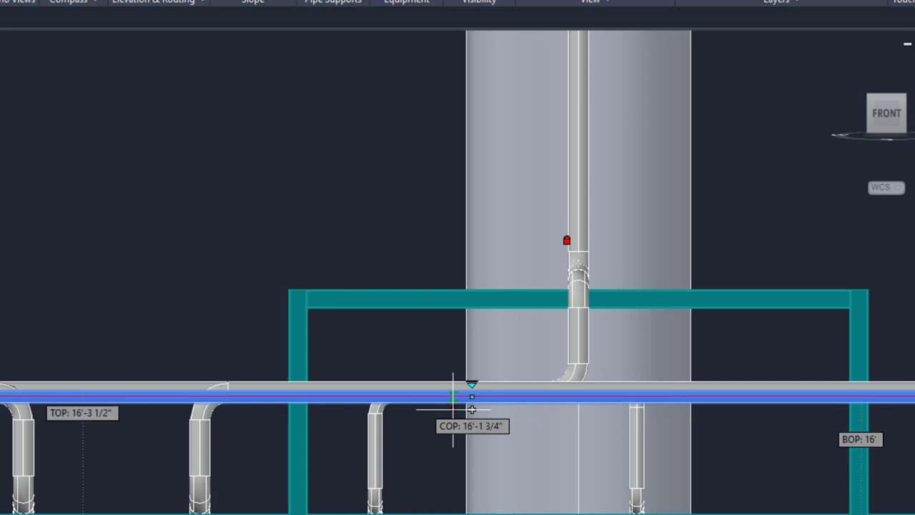
key("Tab")
key("Tab")
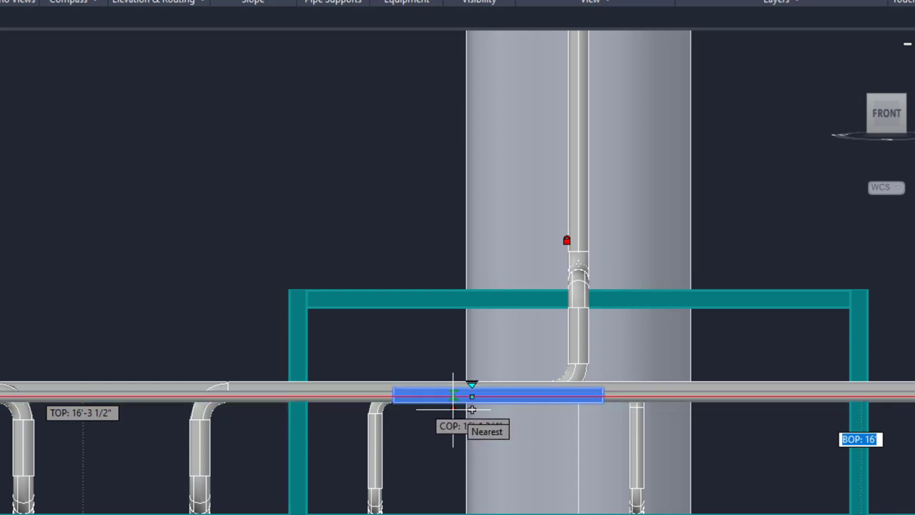
type("16'4")
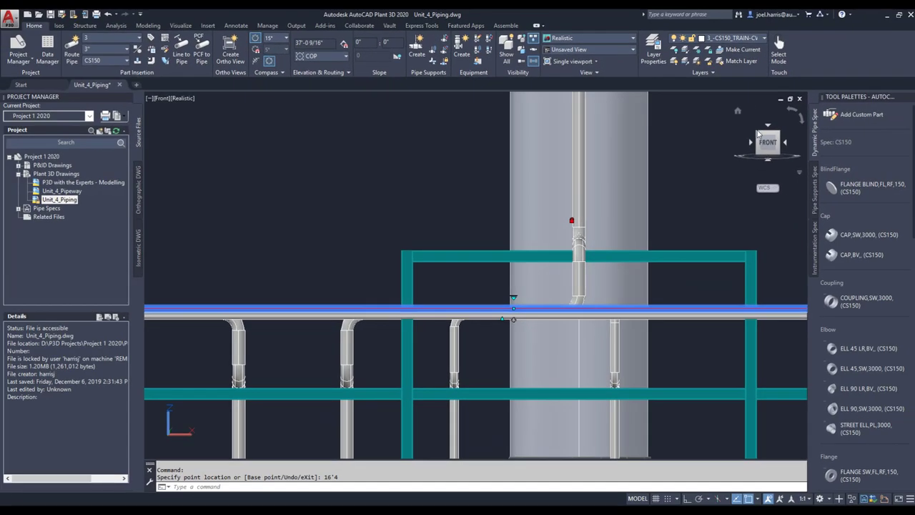
key("Escape")
left_click(759, 136)
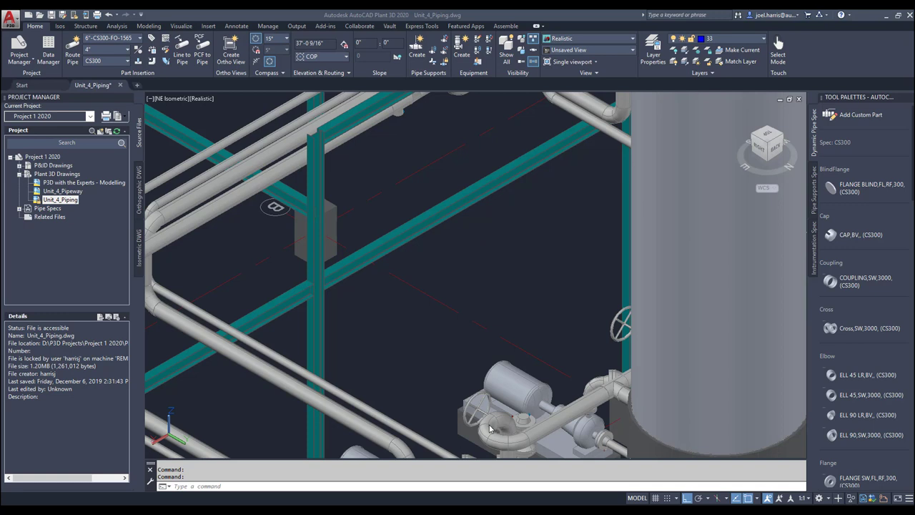
Step: Select all parts of the pump-discharge line using Add to Selection > Entire Line Number
left_click(490, 426)
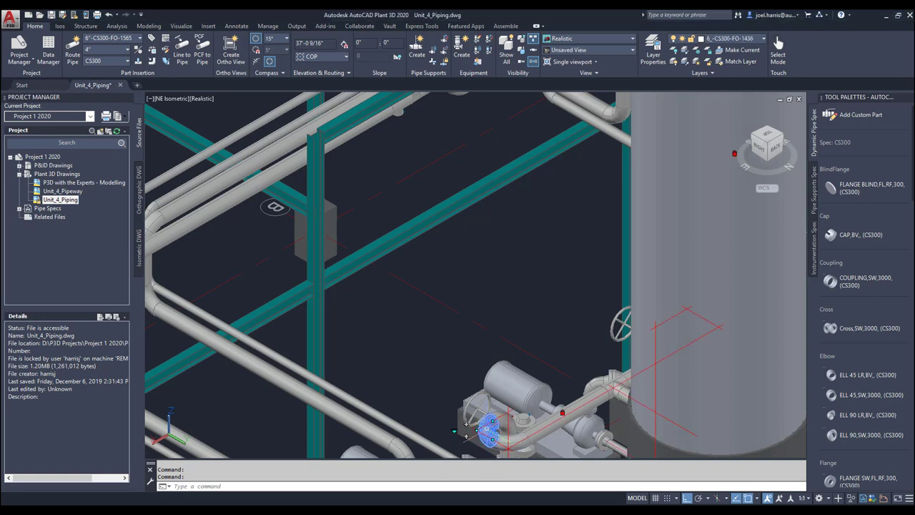
mouse_move(465, 433)
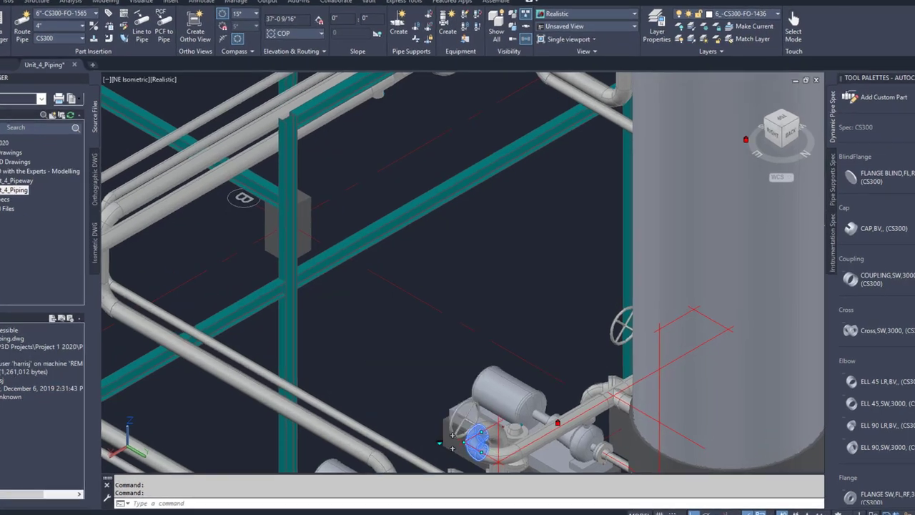
right_click(486, 430)
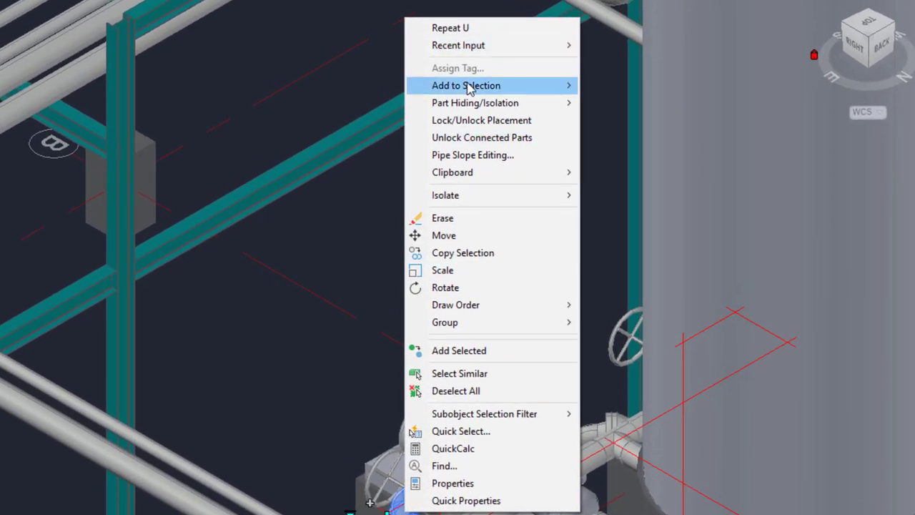
mouse_move(467, 88)
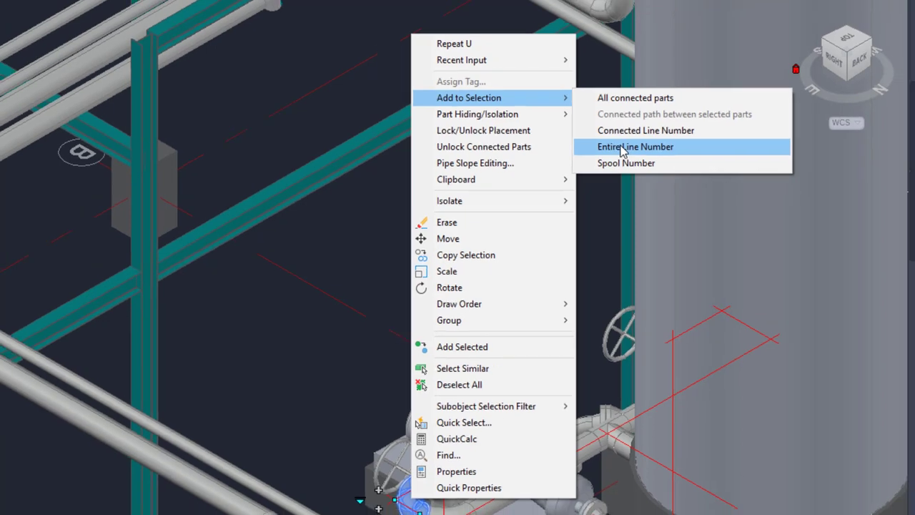
left_click(629, 138)
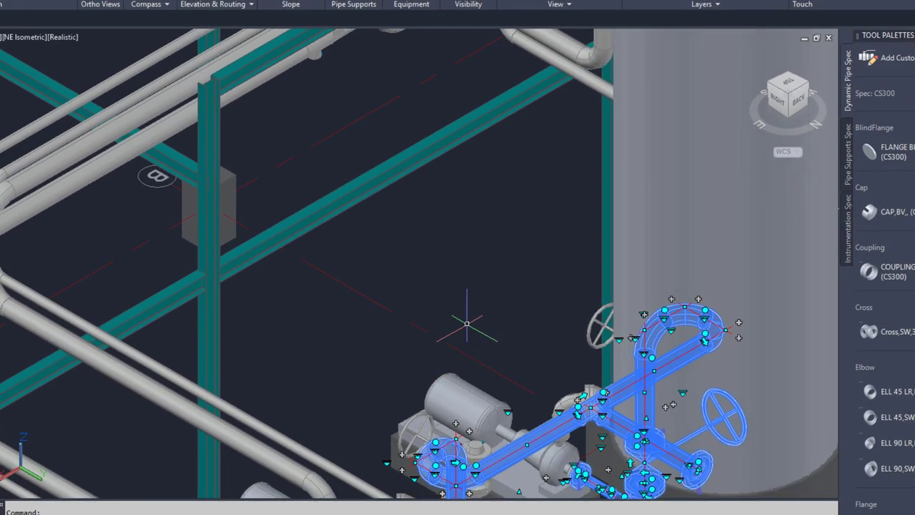
Step: Hide the 58 selected line parts with Hide Selected Parts
right_click(463, 364)
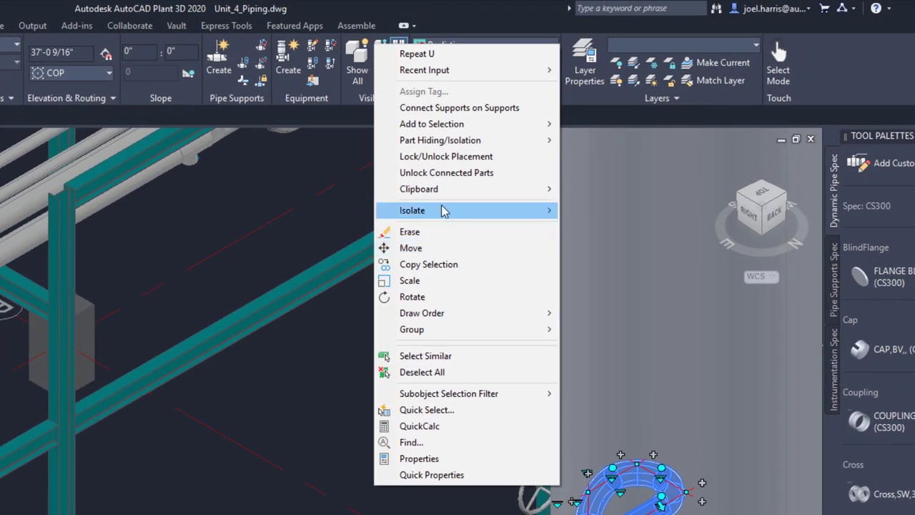
mouse_move(442, 210)
mouse_move(450, 140)
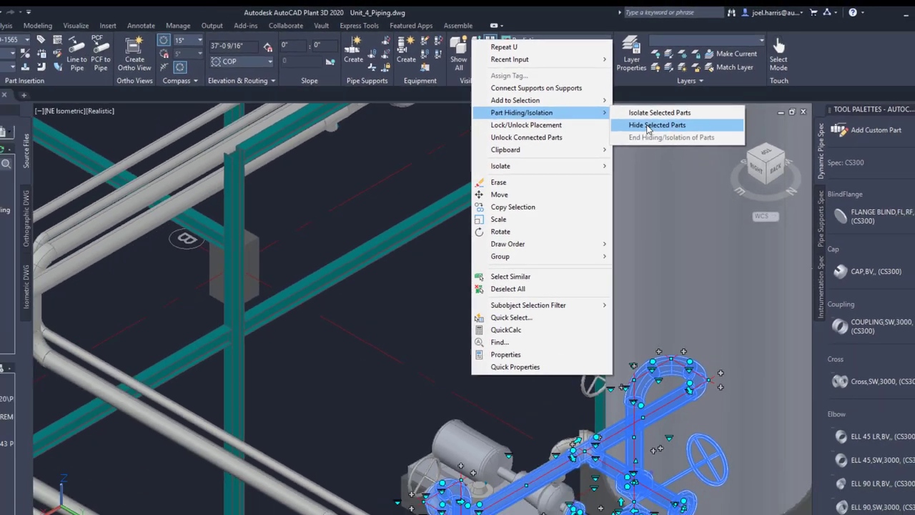
left_click(647, 125)
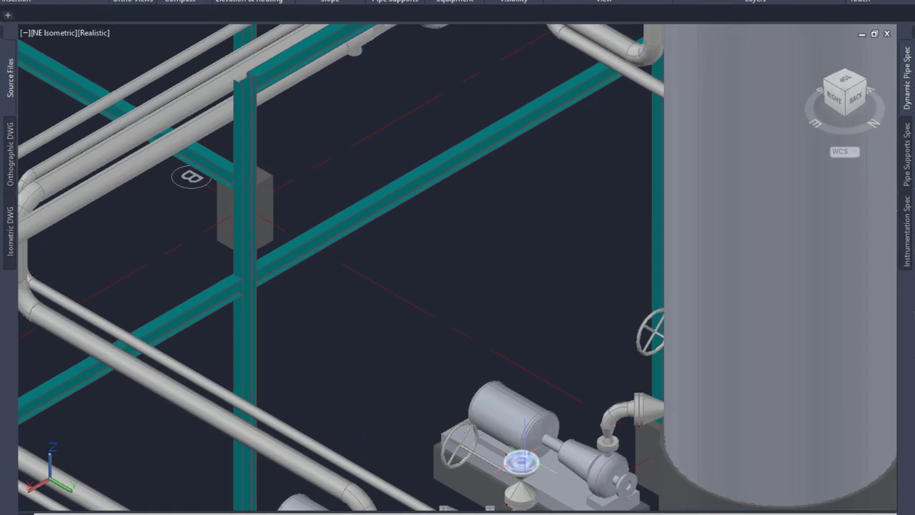
Step: Start a new pipe from the pump nozzle toward the overhead rack line
left_click(524, 418)
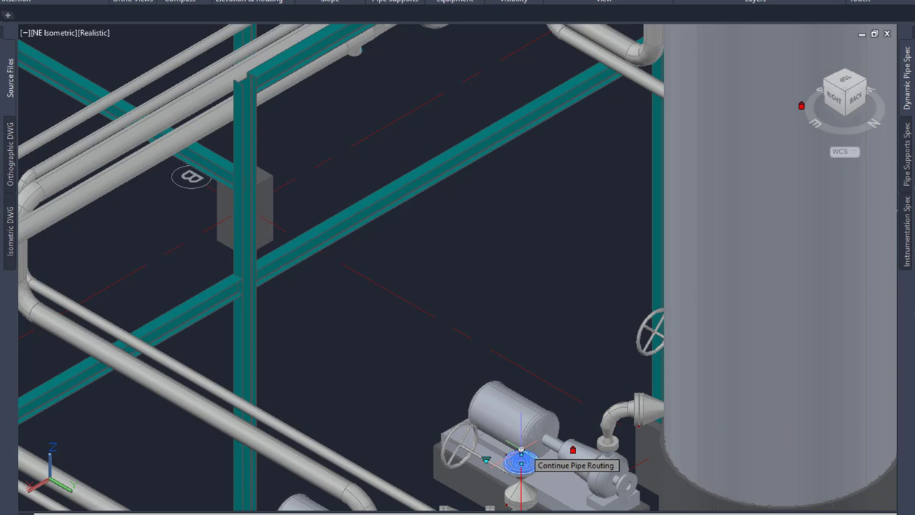
left_click(520, 461)
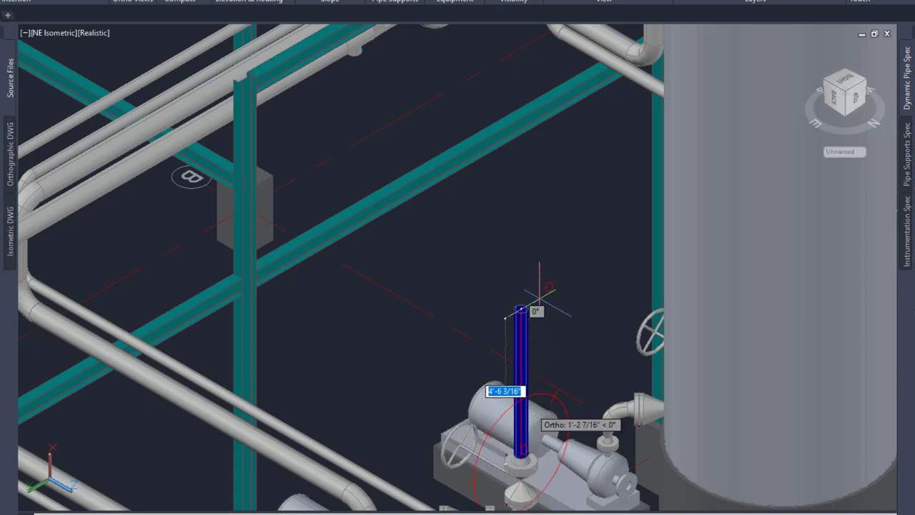
left_click(355, 52)
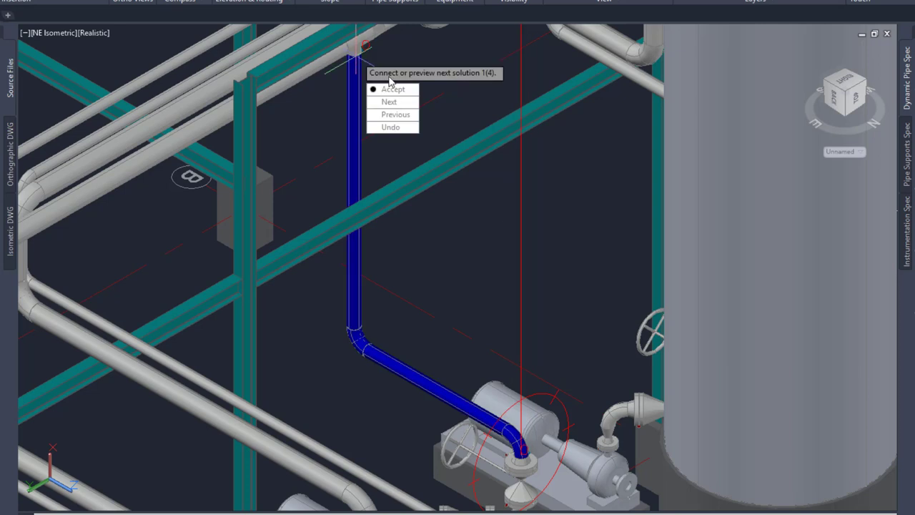
Step: Cycle the routing solutions with N and accept route 2 of 4
type("n")
key("Return")
type("n")
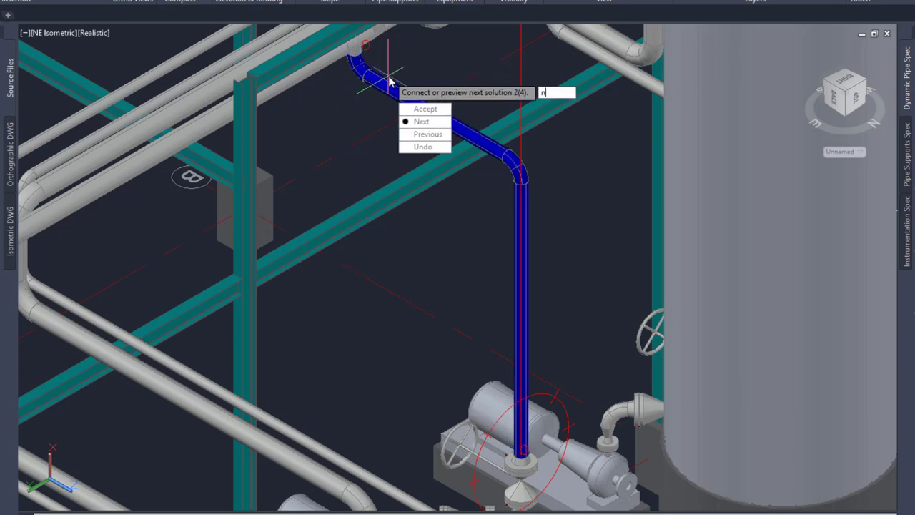
key("Return")
type("n")
key("Return")
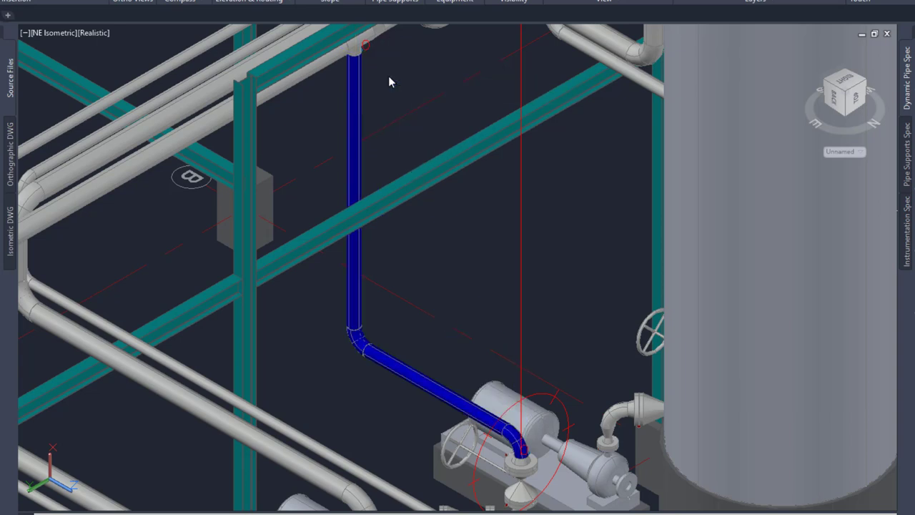
type("n")
key("Return")
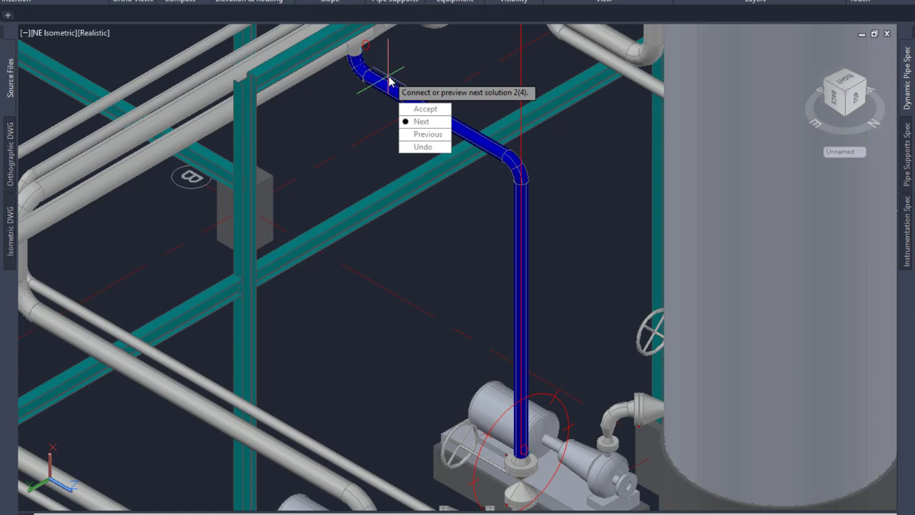
left_click(432, 109)
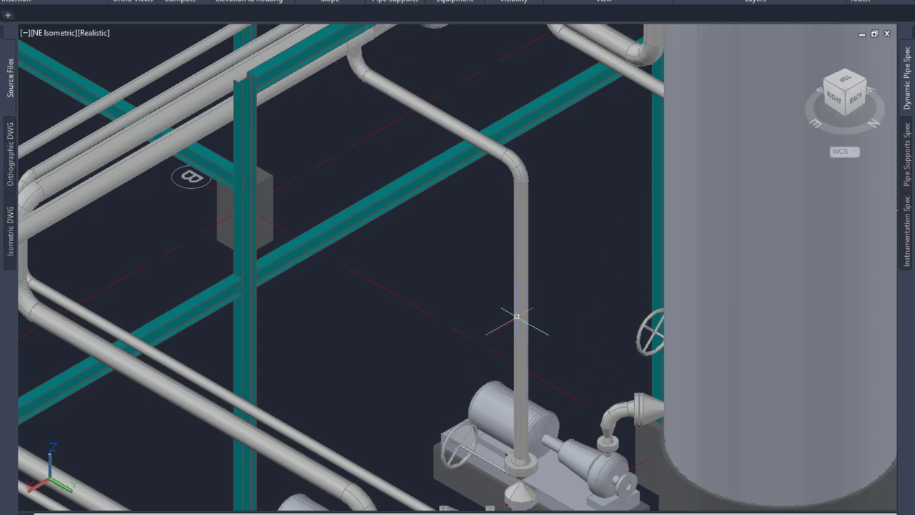
mouse_move(522, 305)
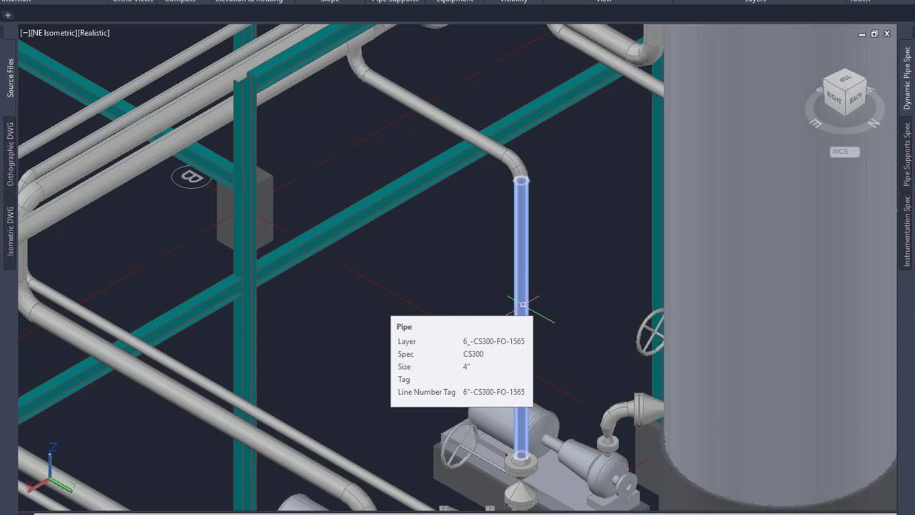
left_click(428, 114)
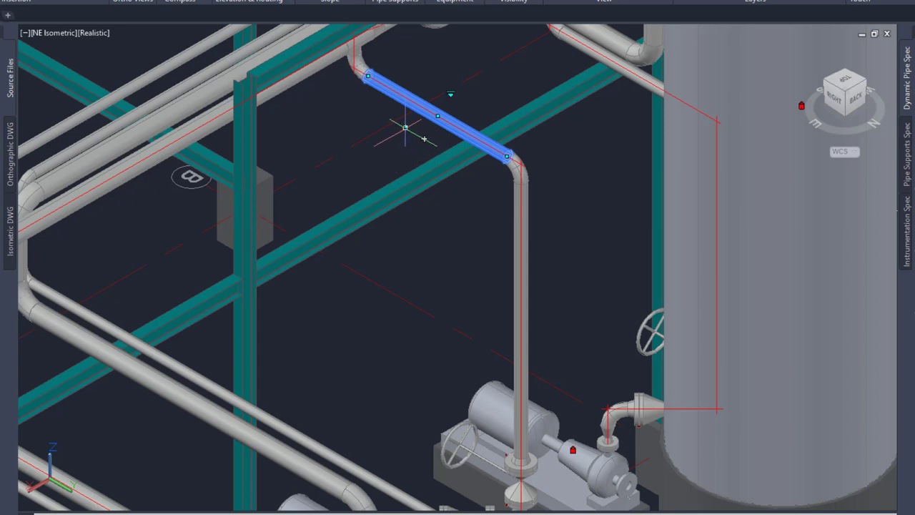
left_click(404, 127)
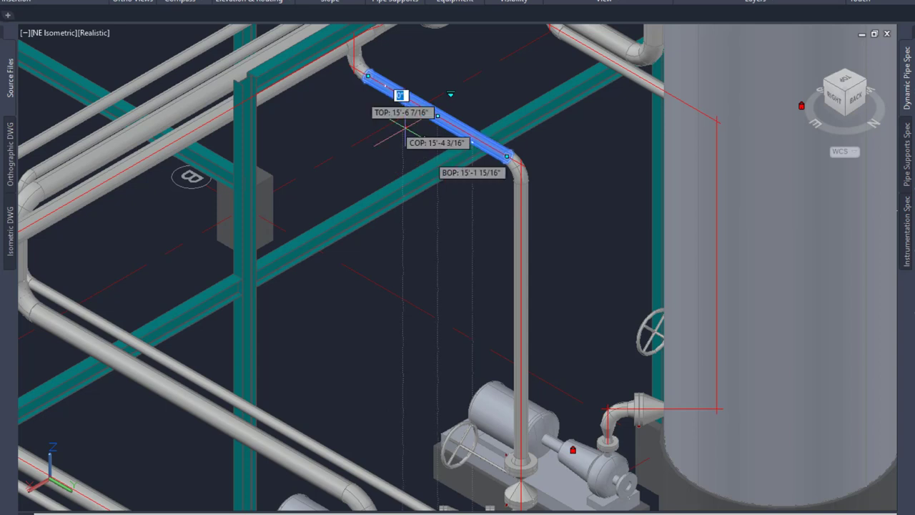
key("Tab")
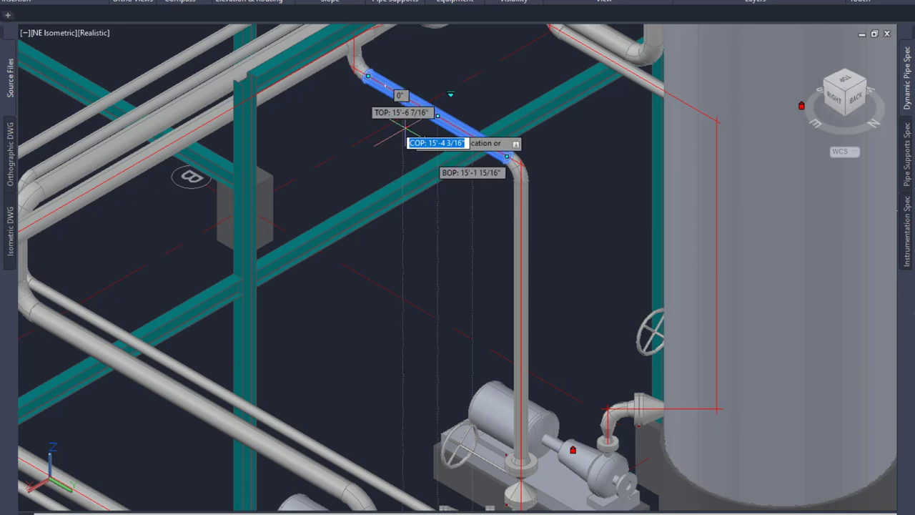
key("Tab")
type("13")
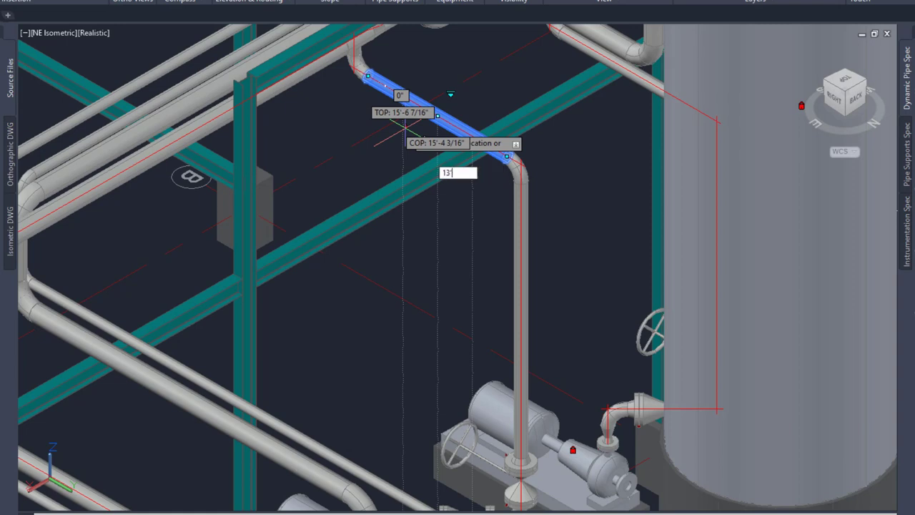
key("Return")
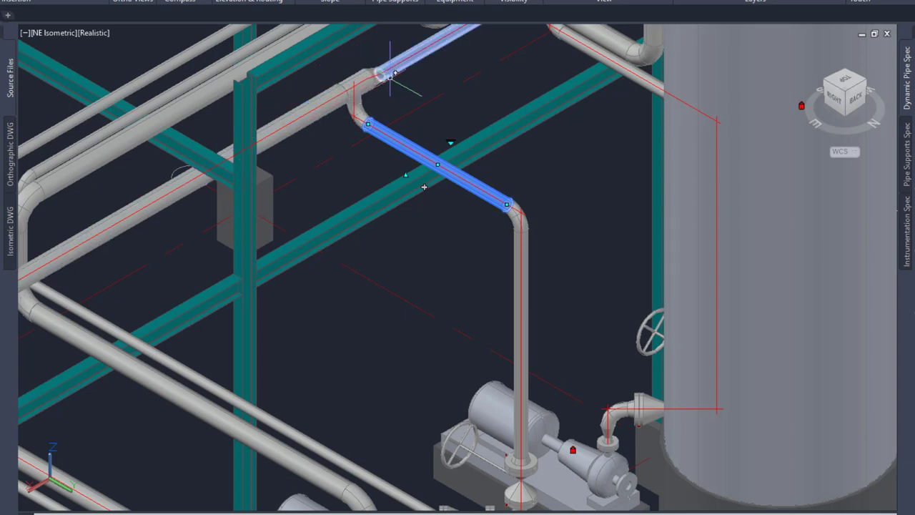
left_click(396, 110)
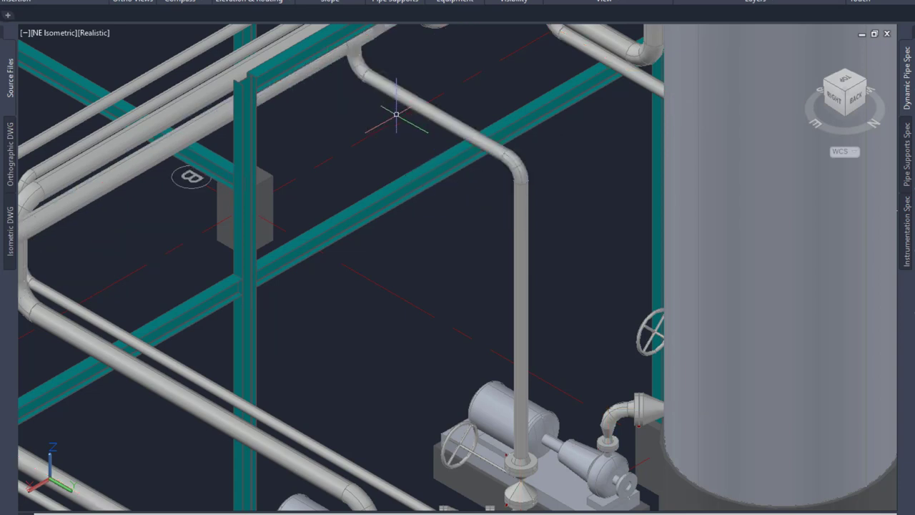
Step: Connect the discharge line's top elbow up into the overhead pipe with its continuation grip
scroll(352, 60, "up", 5)
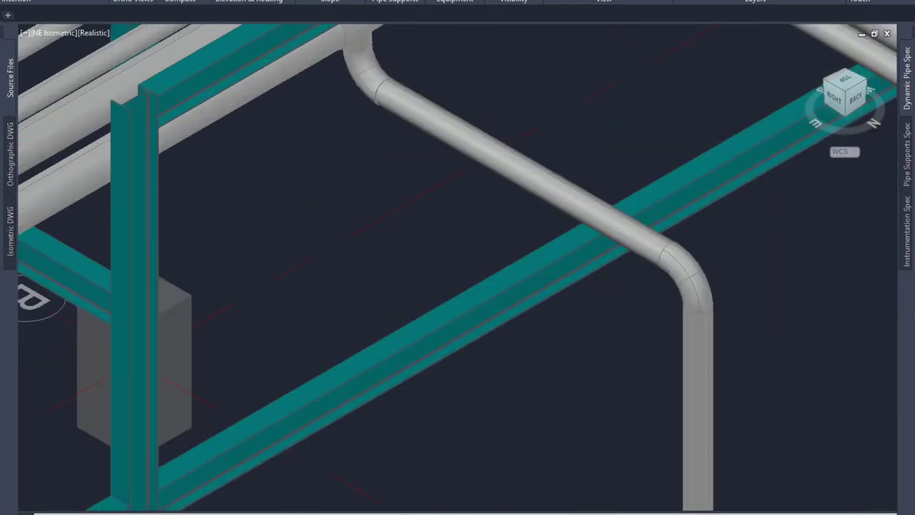
left_click(360, 67)
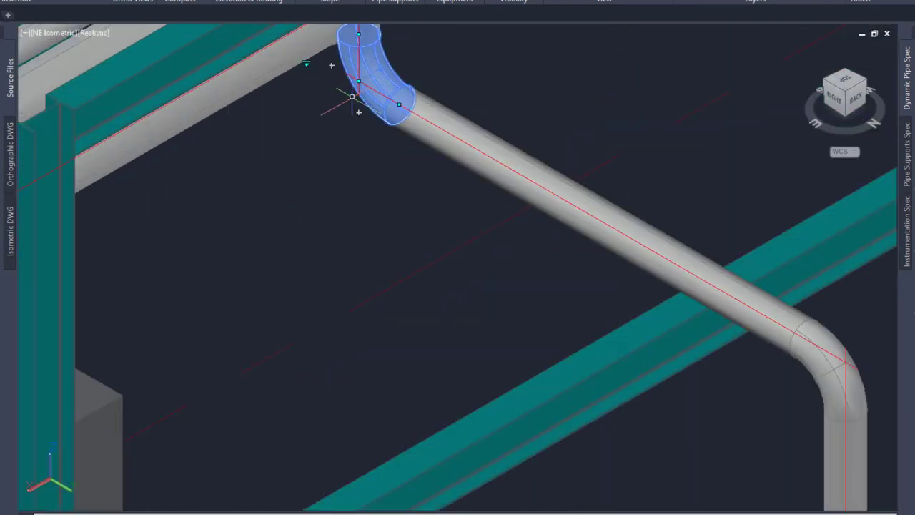
scroll(337, 112, "down", 3)
left_click(326, 116)
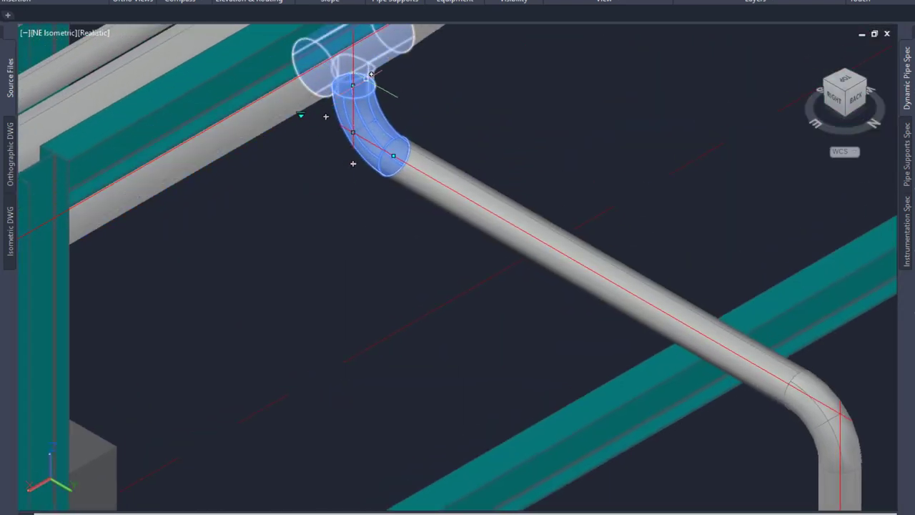
left_click(394, 92)
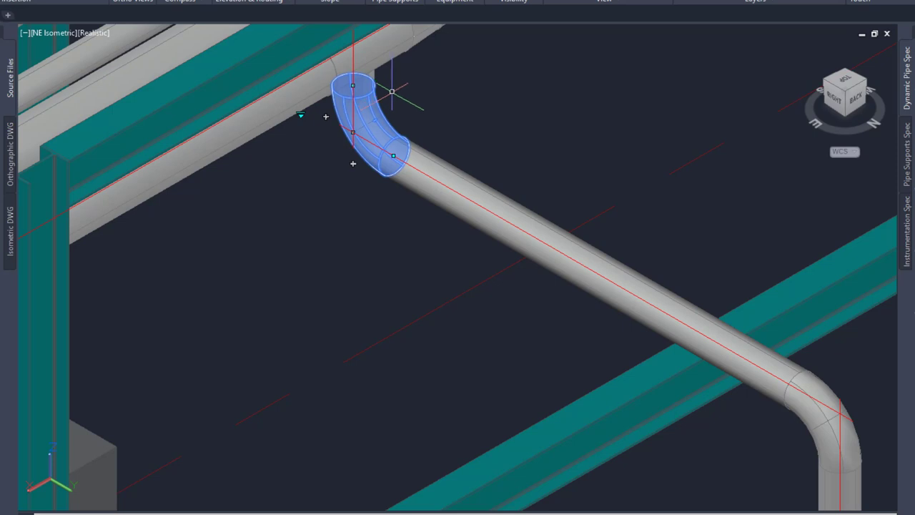
Step: Switch to 2D Wireframe and erase the piece joining the top elbow to the rack line
left_click(95, 33)
left_click(137, 65)
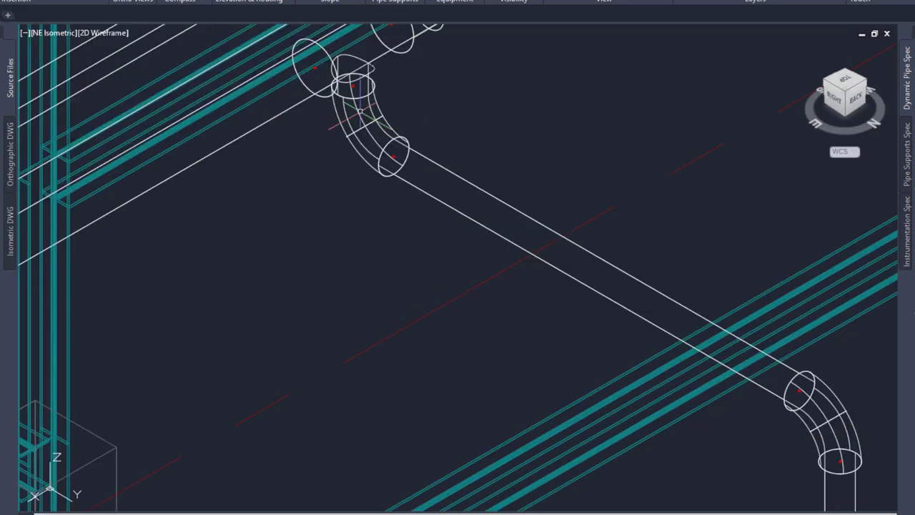
scroll(366, 93, "up", 5)
type("e")
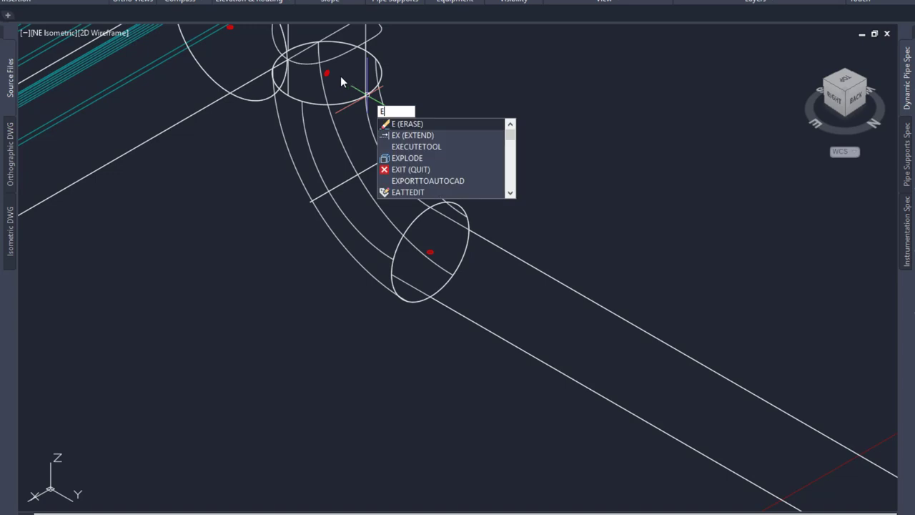
key("Return")
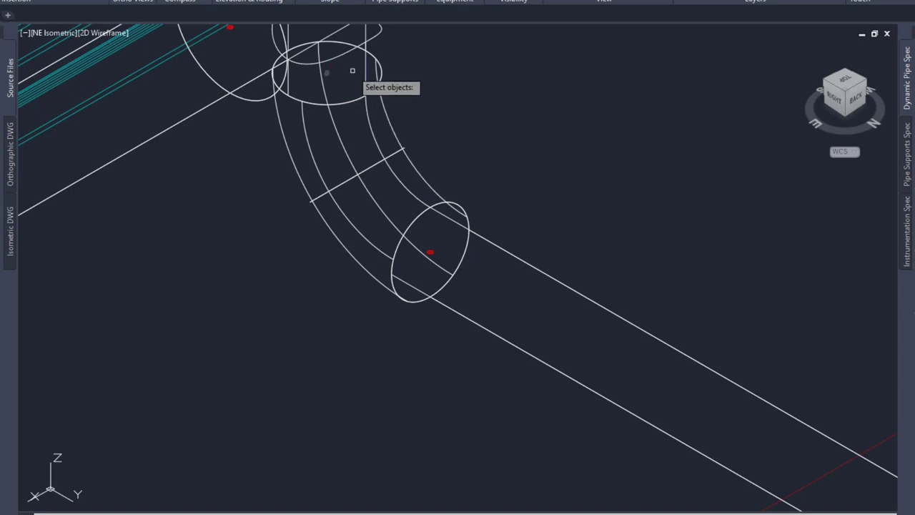
scroll(362, 114, "down", 4)
scroll(362, 118, "down", 3)
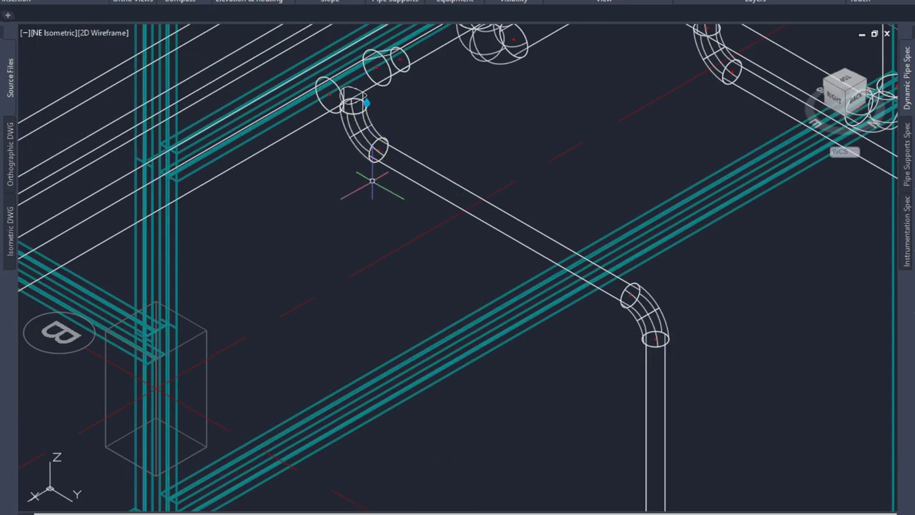
scroll(370, 180, "down", 2)
middle_click_drag(364, 200, 325, 153)
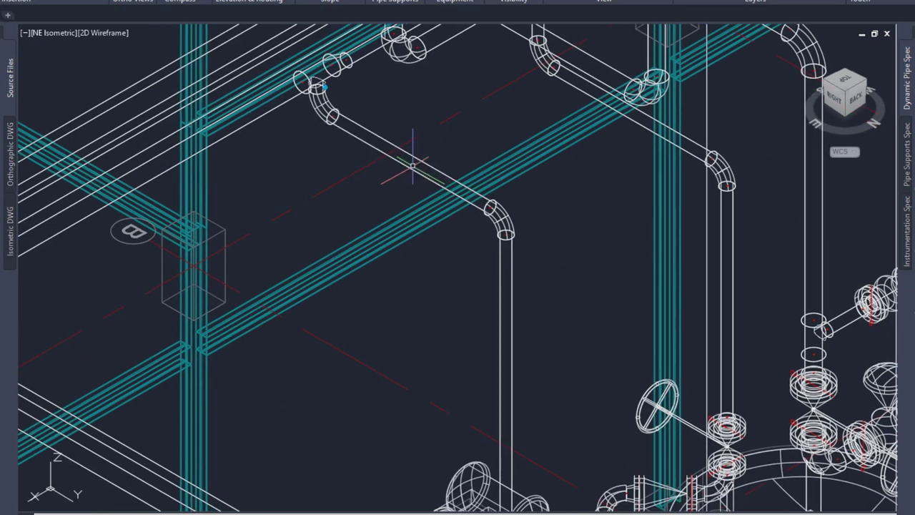
Step: Lower the sloped run to a 13' bottom-of-pipe and start a riser from its upper-left elbow
left_click(372, 172)
key("Tab")
key("Tab")
key("Tab")
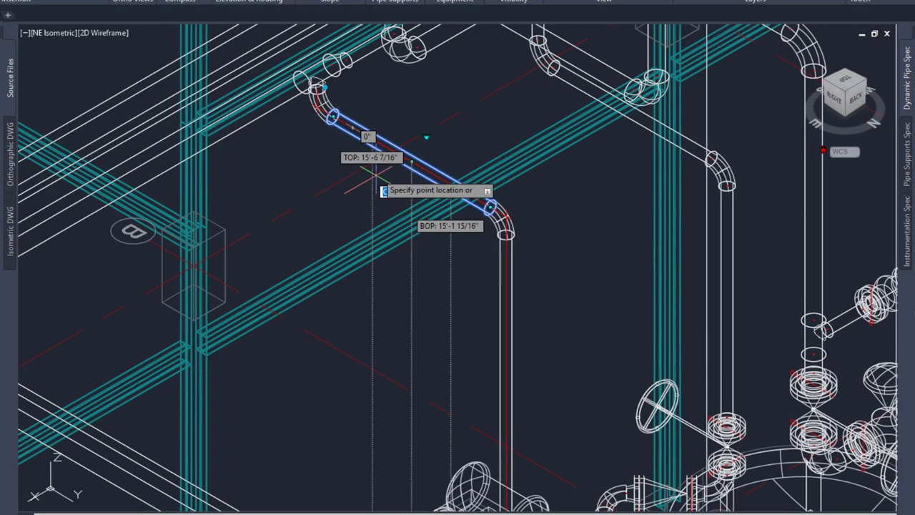
type("1")
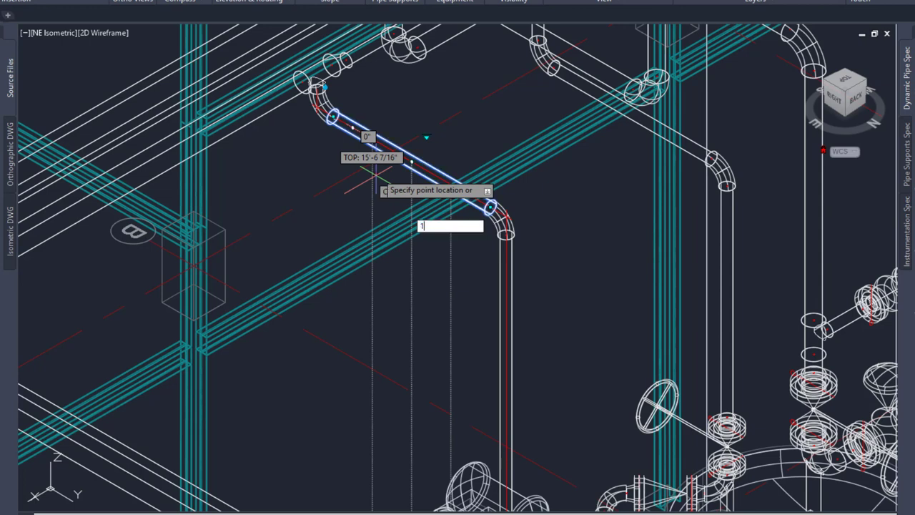
type("3'")
key("Return")
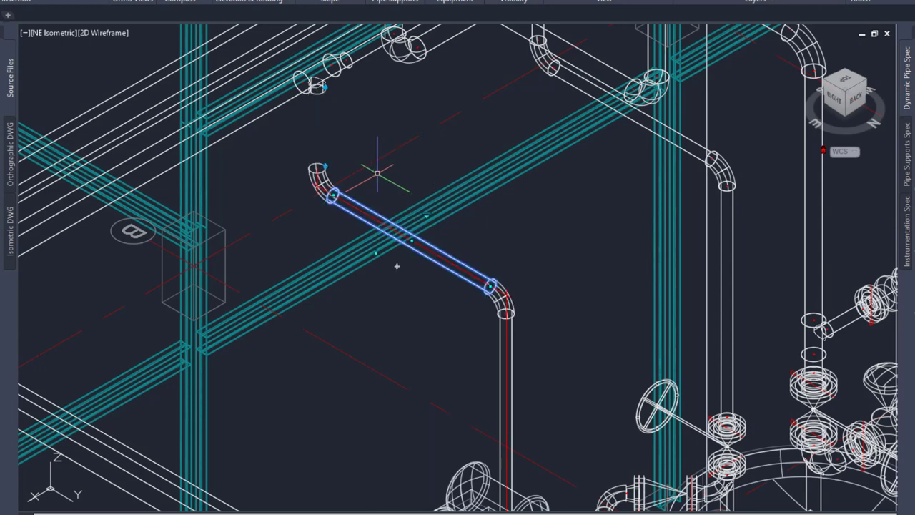
left_click(316, 166)
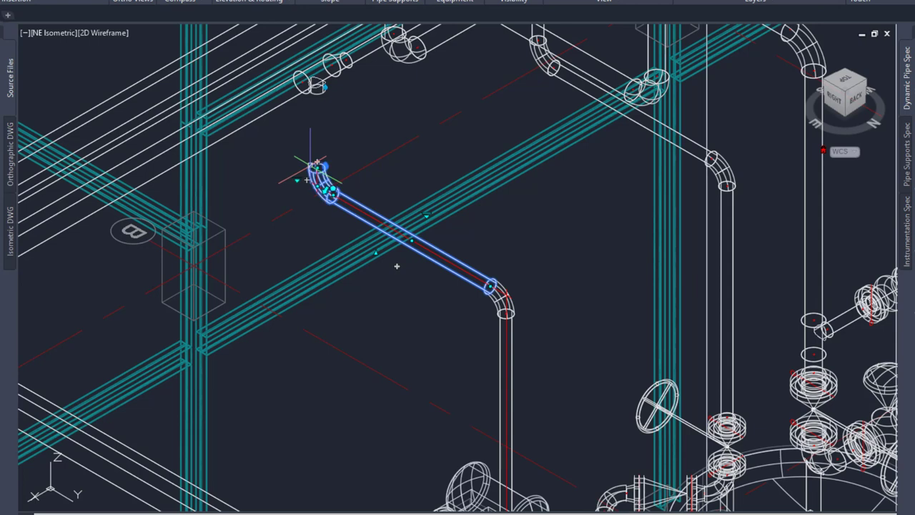
left_click(307, 179)
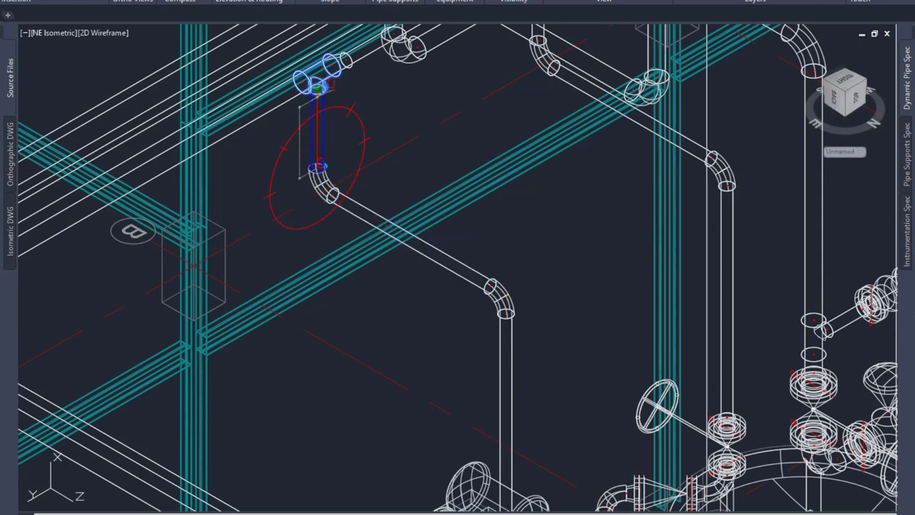
Step: Finish the riser at the overhead tee, switch to Realistic style, and unhide all parts
left_click(316, 87)
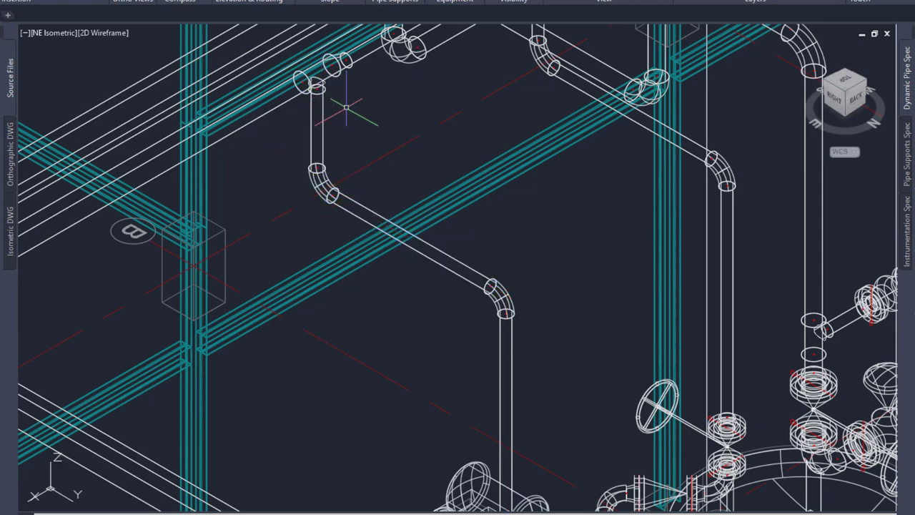
left_click(117, 34)
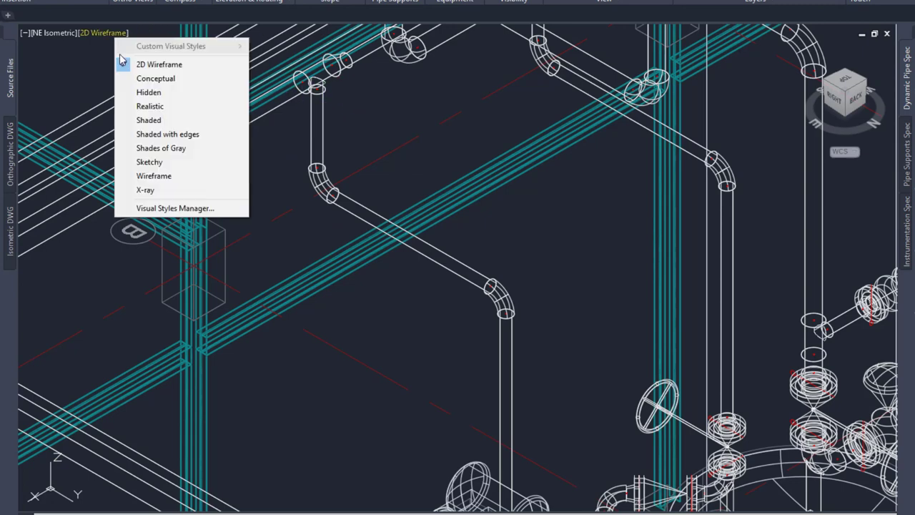
left_click(149, 106)
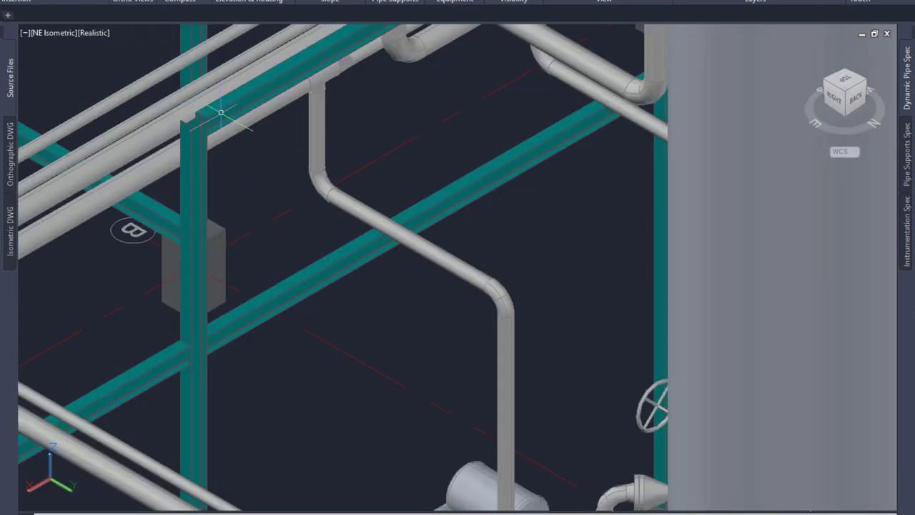
left_click(489, 277)
right_click(489, 278)
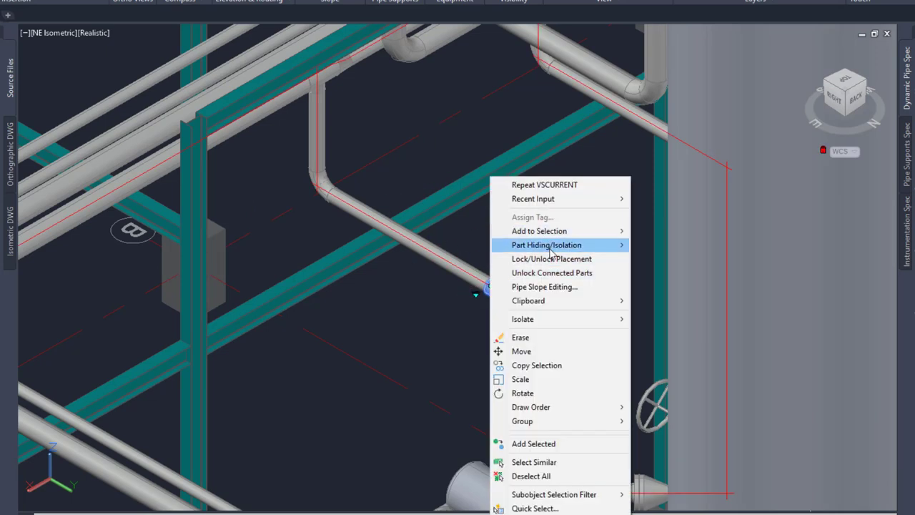
mouse_move(575, 244)
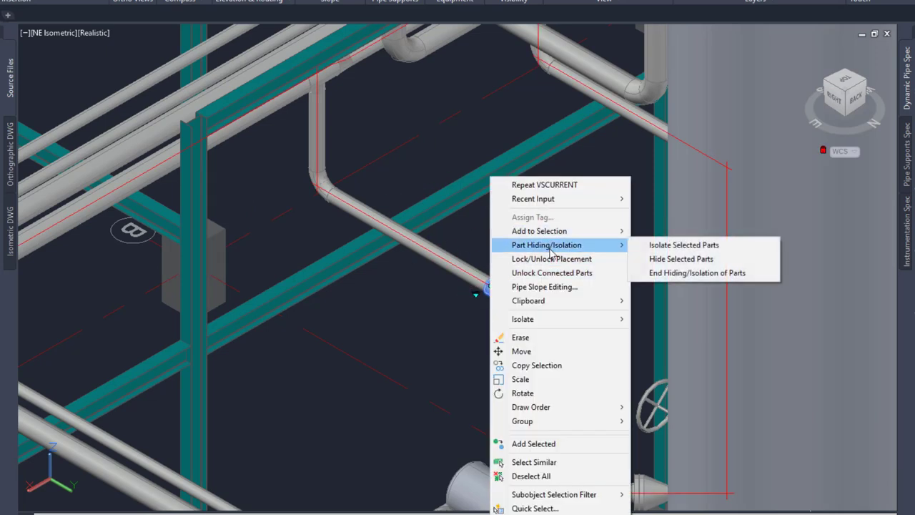
left_click(669, 272)
Step: Remove the horizontal pipe from the selection, leaving only the upper elbow selected
scroll(535, 265, "down", 5)
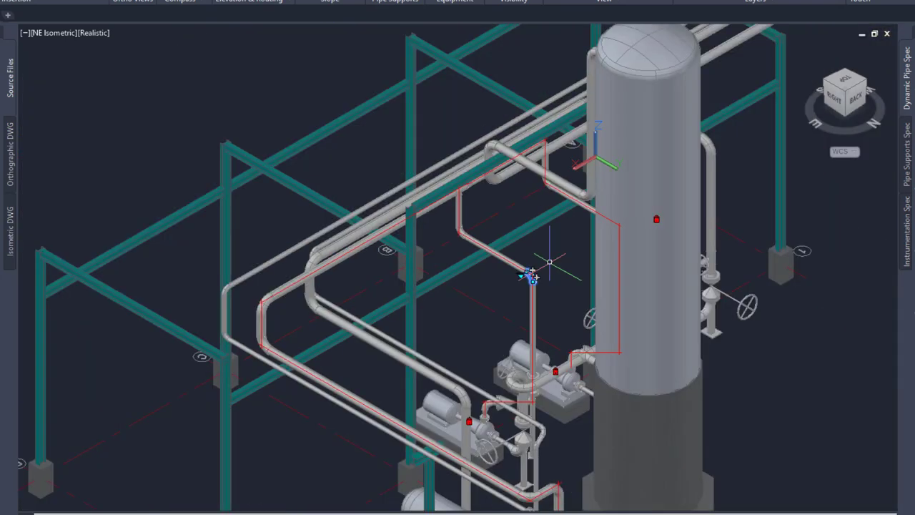
scroll(521, 345, "up", 5)
scroll(522, 345, "up", 2)
left_click(627, 289)
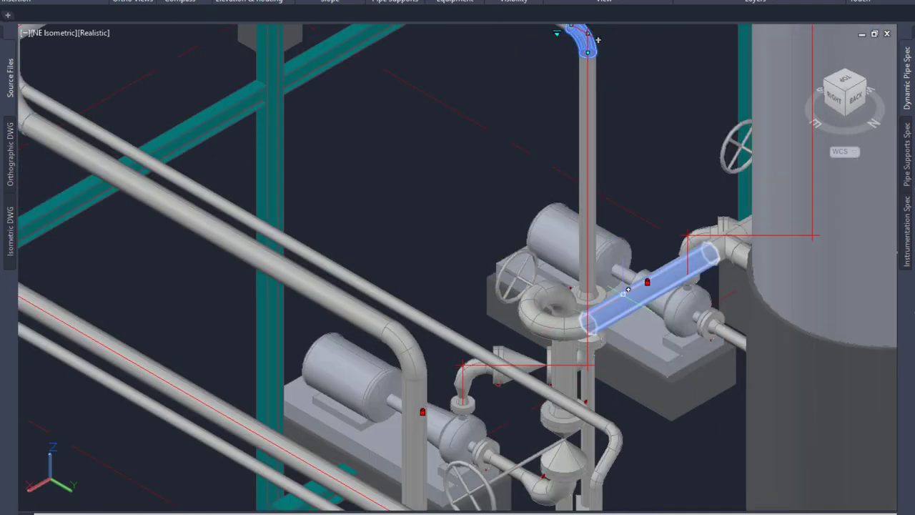
left_click(593, 322, "shift")
scroll(538, 307, "down", 3)
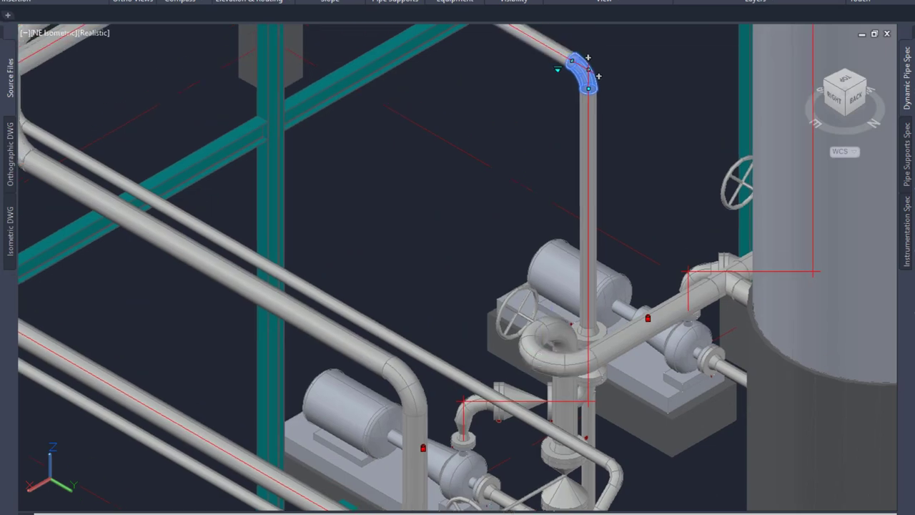
Step: Clear the selection, scroll Tool Palettes to the Tee section, and confirm the pipe is 6" CS300
key("Escape")
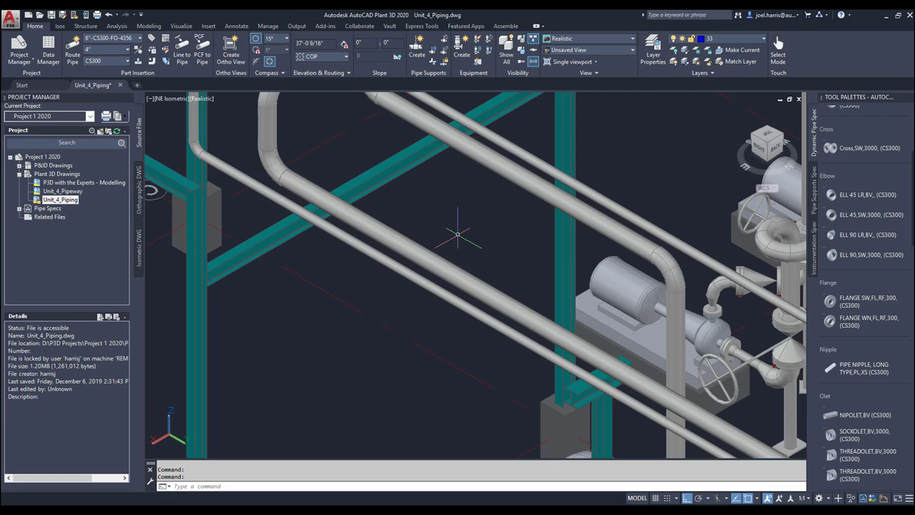
scroll(852, 345, "down", 3)
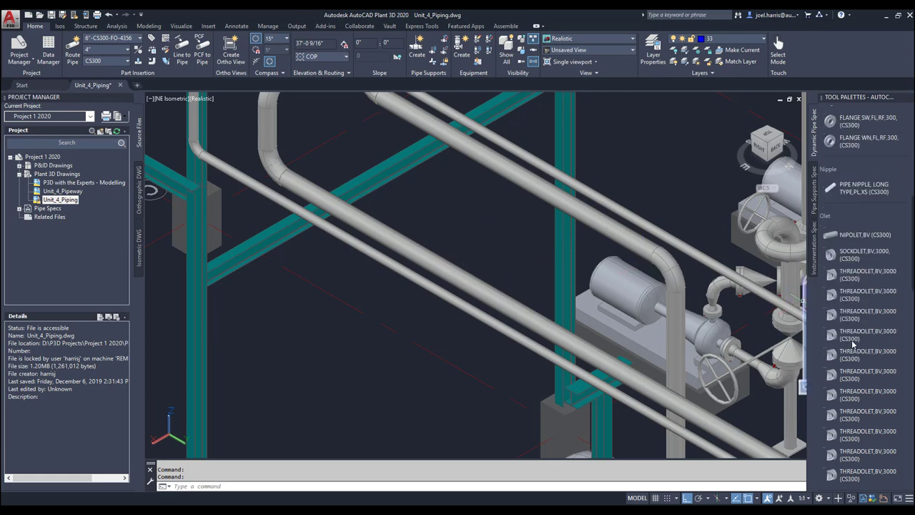
scroll(852, 344, "down", 5)
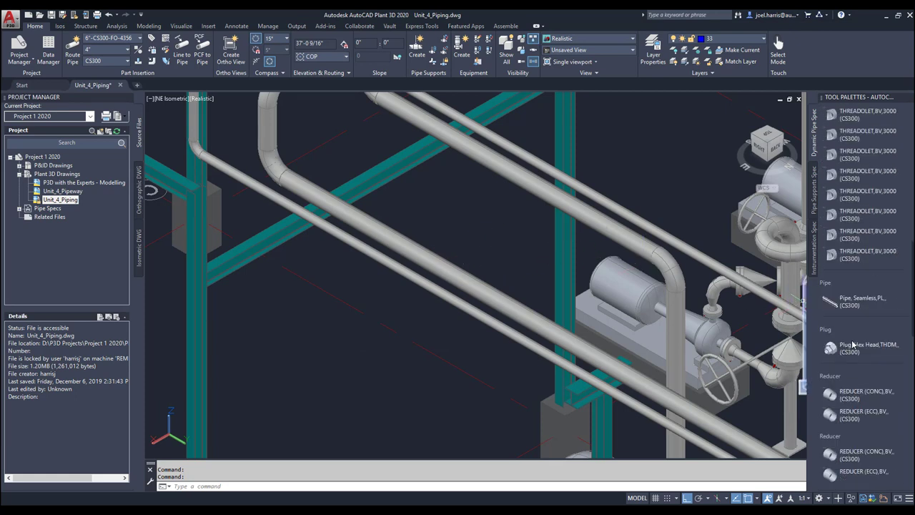
scroll(852, 344, "down", 2)
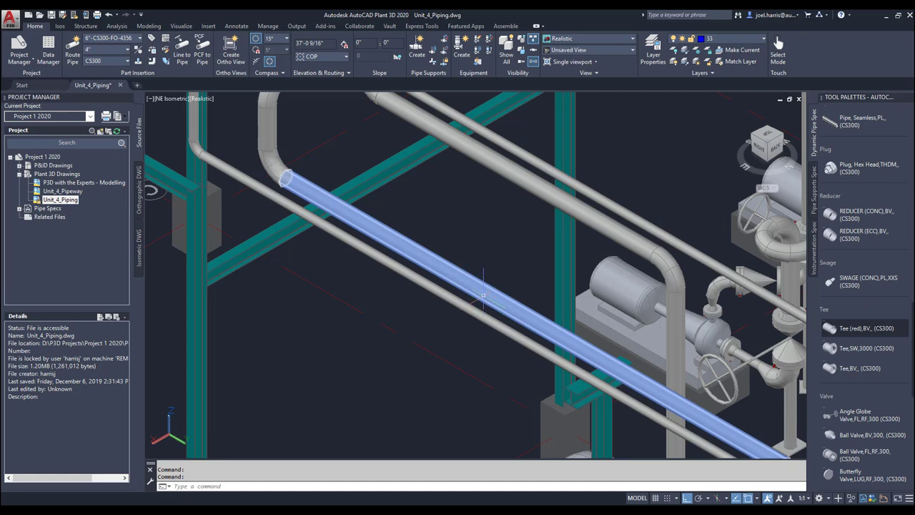
mouse_move(483, 294)
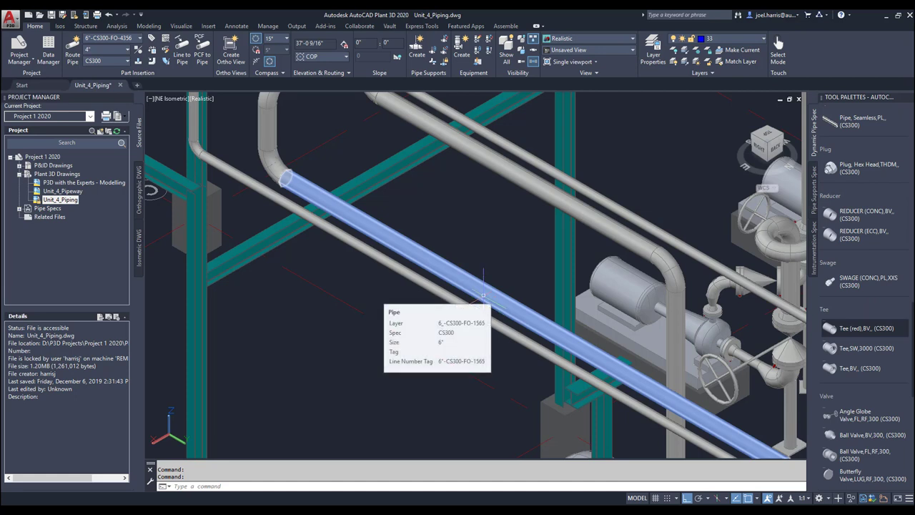
Step: Insert a reducing tee on the 6" pipe at 14 feet along its length
left_click(854, 328)
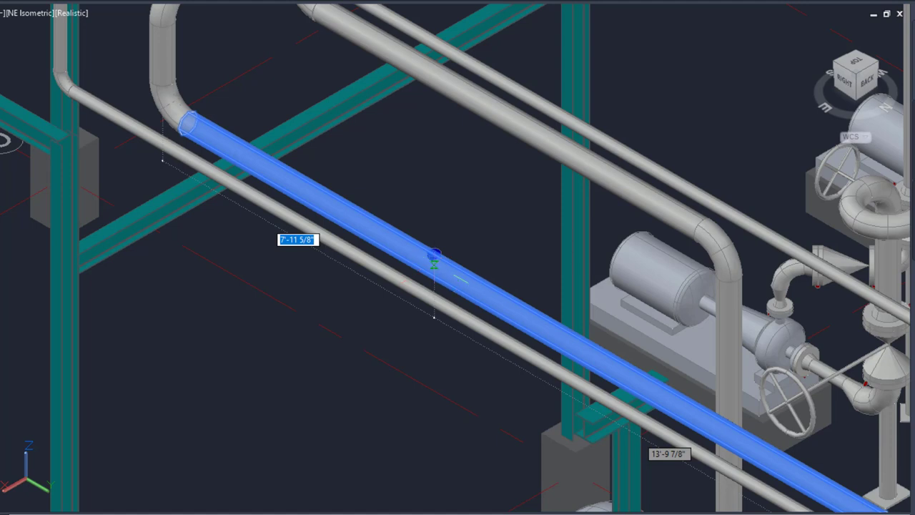
key("Tab")
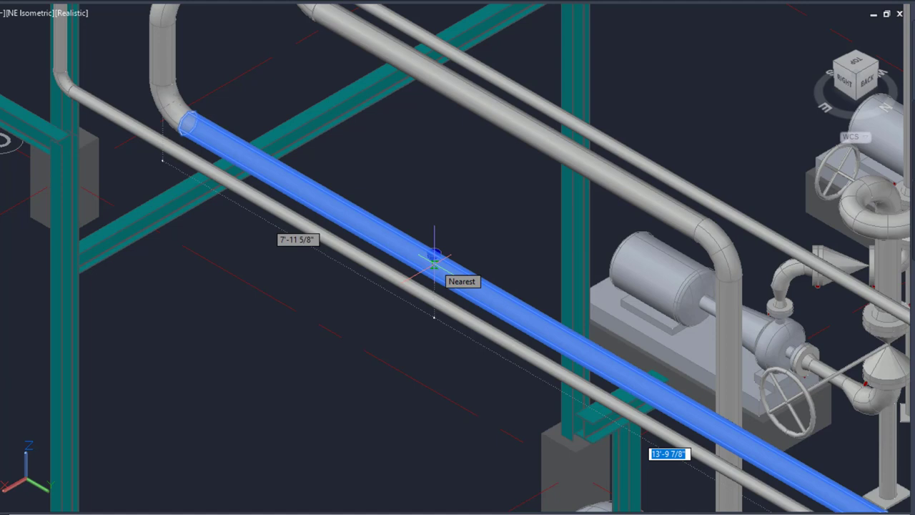
middle_click_drag(434, 262, 338, 160)
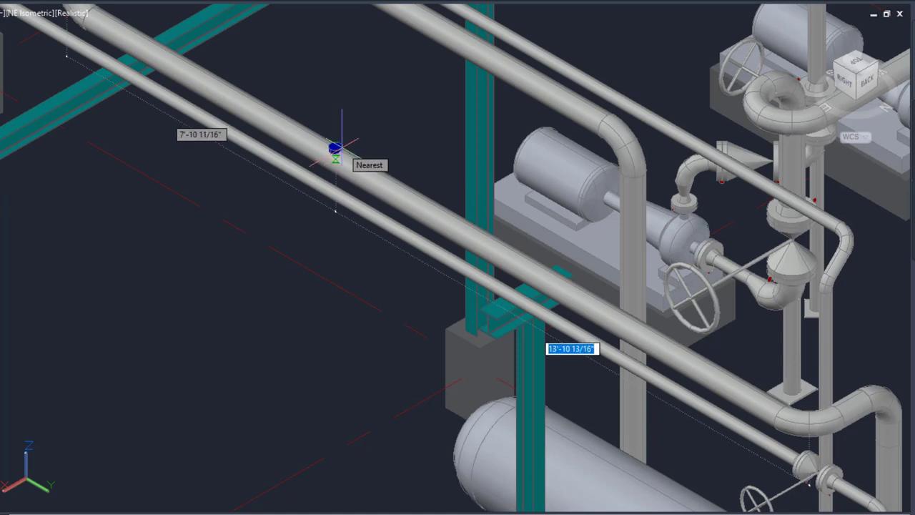
type("14")
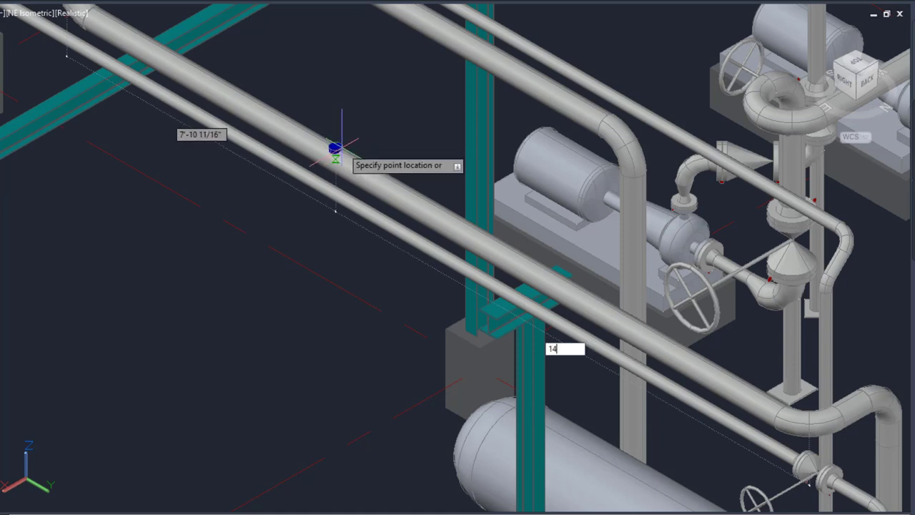
key("Return")
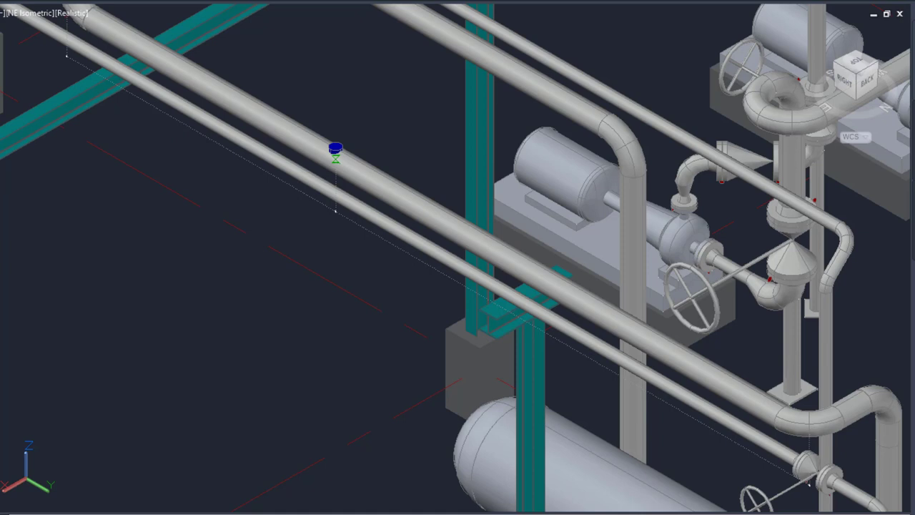
left_click(335, 155)
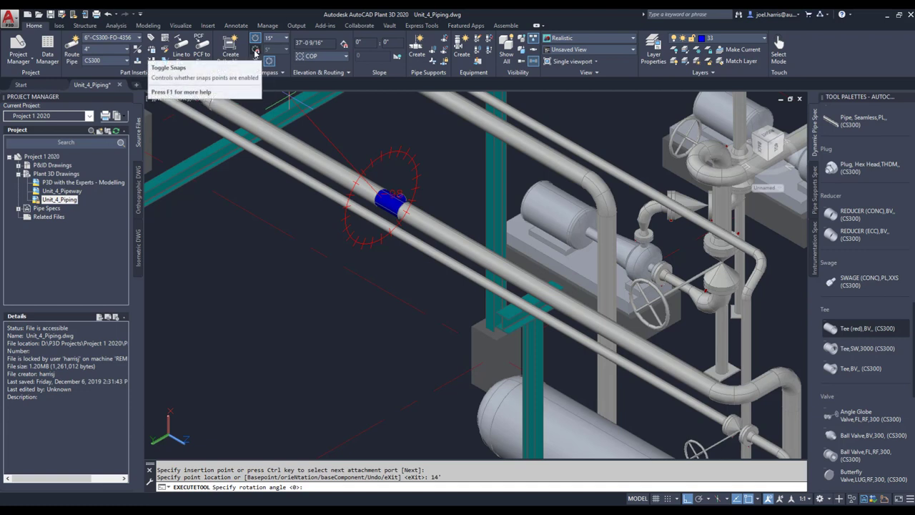
Step: Rotate the reducing tee 180° with Compass snaps so its branch points straight down
left_click(255, 50)
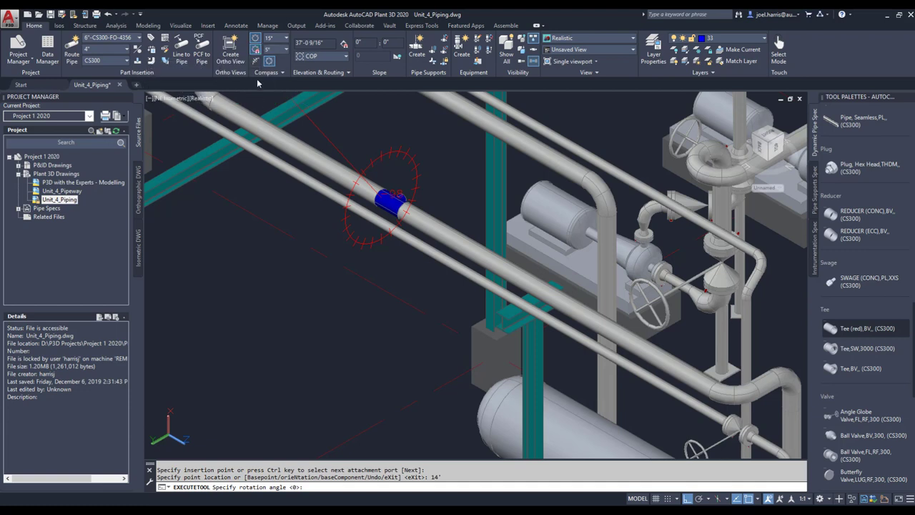
left_click(388, 312)
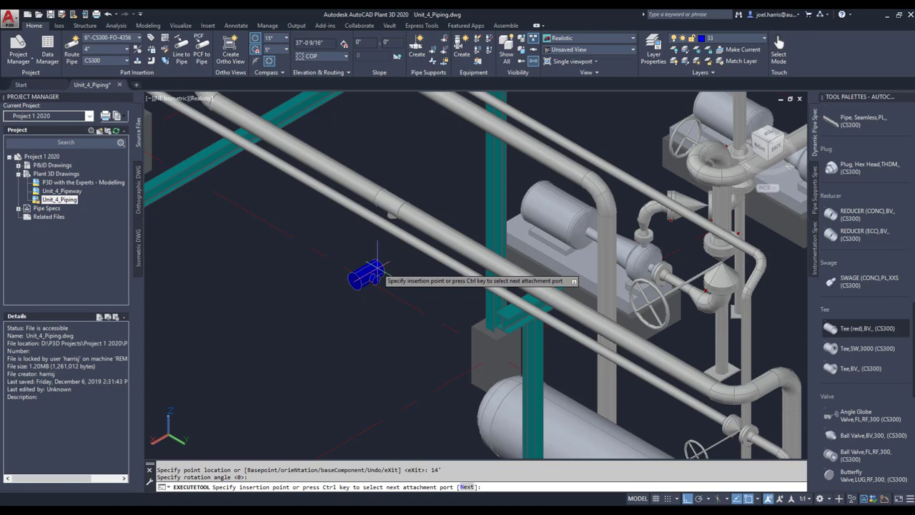
key("Escape")
scroll(372, 223, "up", 3)
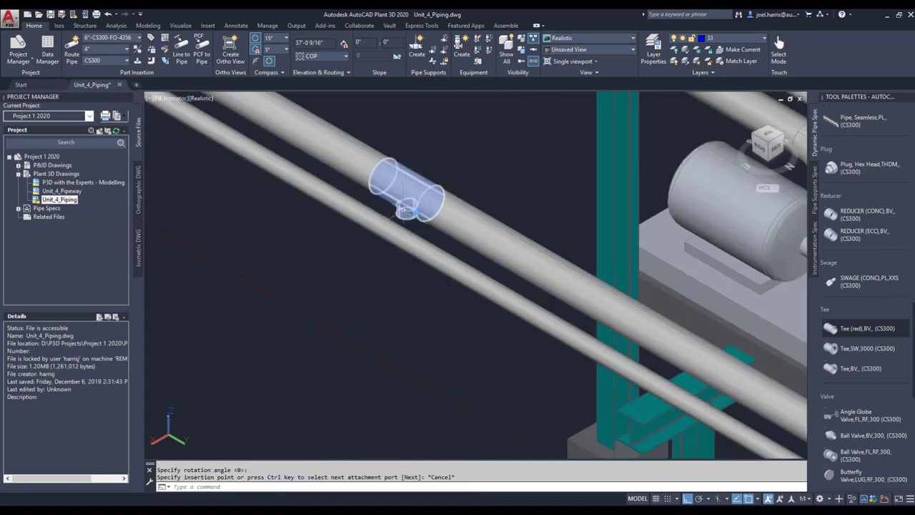
Step: Swap the placed 6"x3" reducing tee for a 6"x4" TEE (RED)
mouse_move(402, 208)
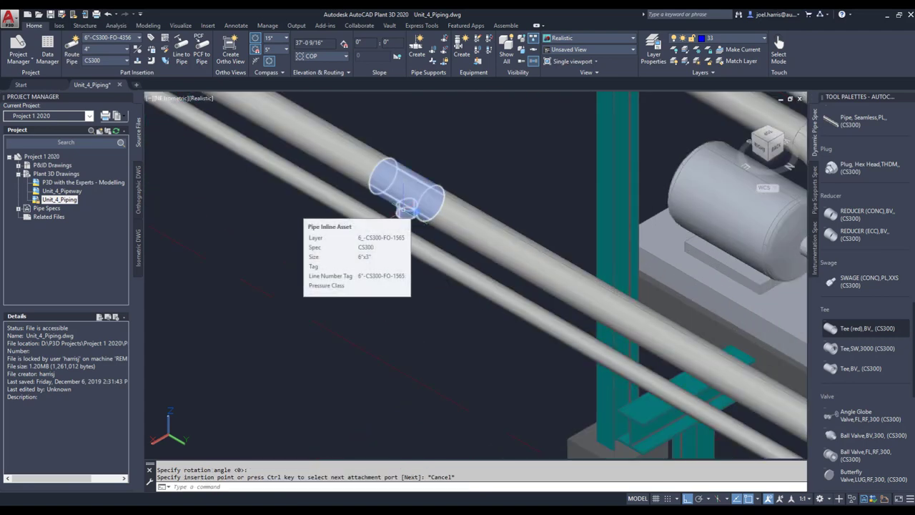
left_click(403, 211)
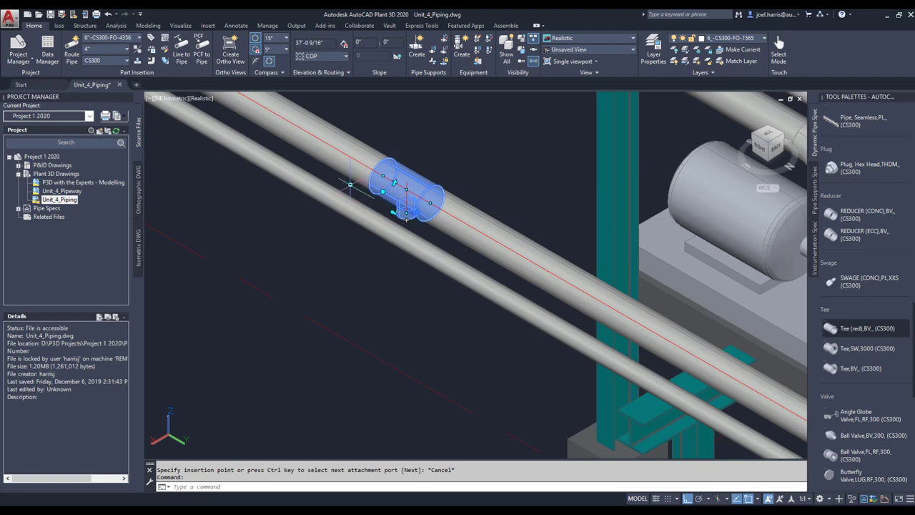
left_click(349, 185)
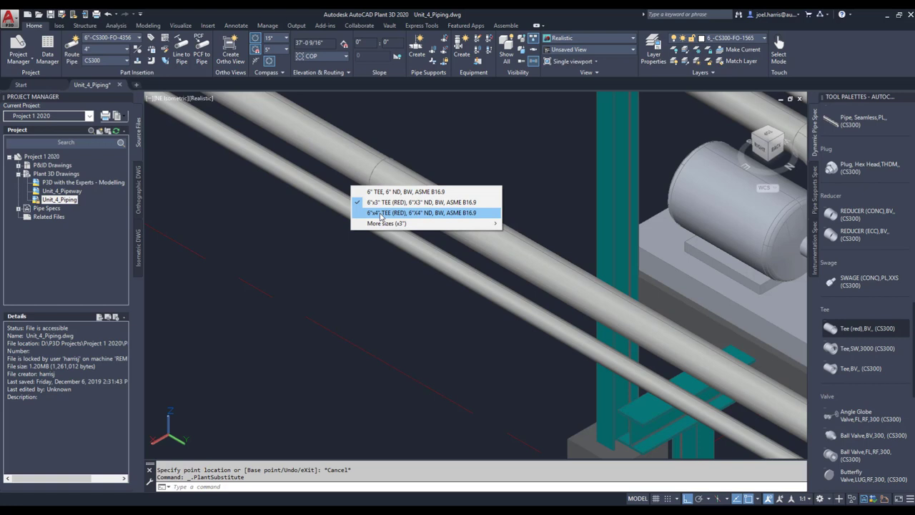
mouse_move(390, 226)
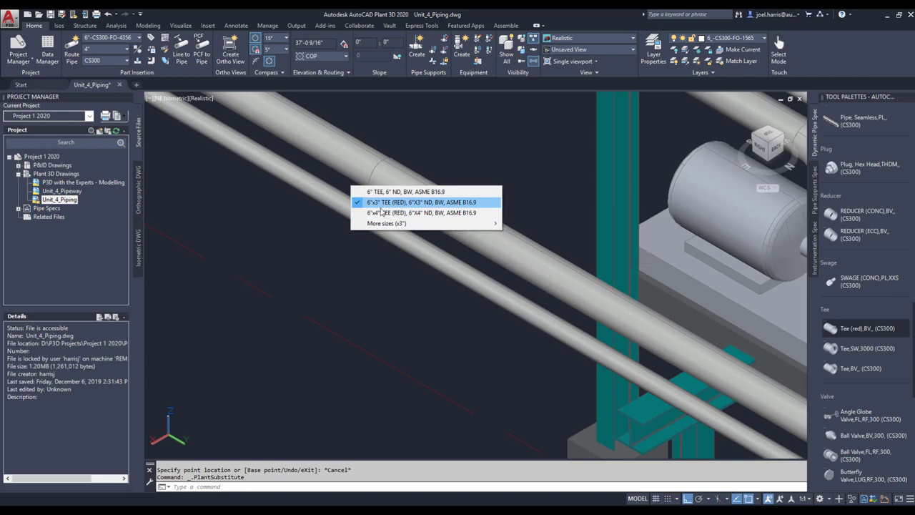
left_click(384, 213)
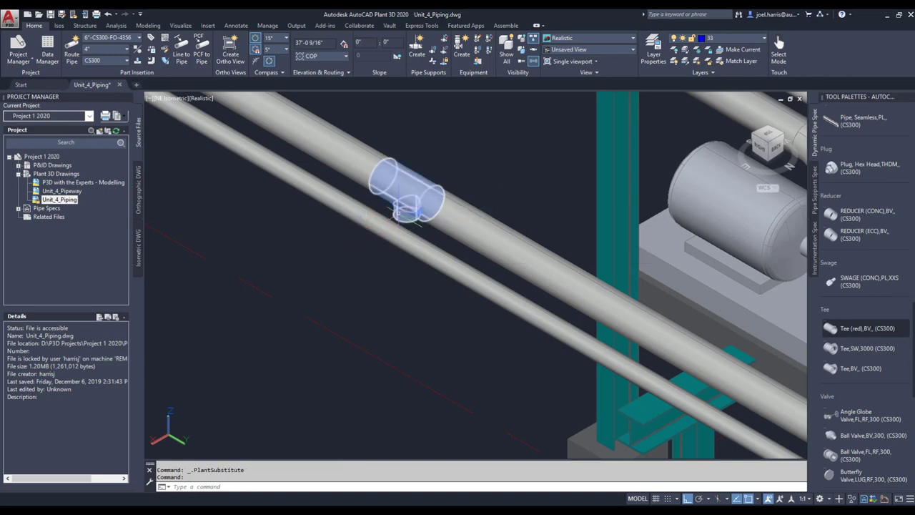
scroll(400, 222, "down", 5)
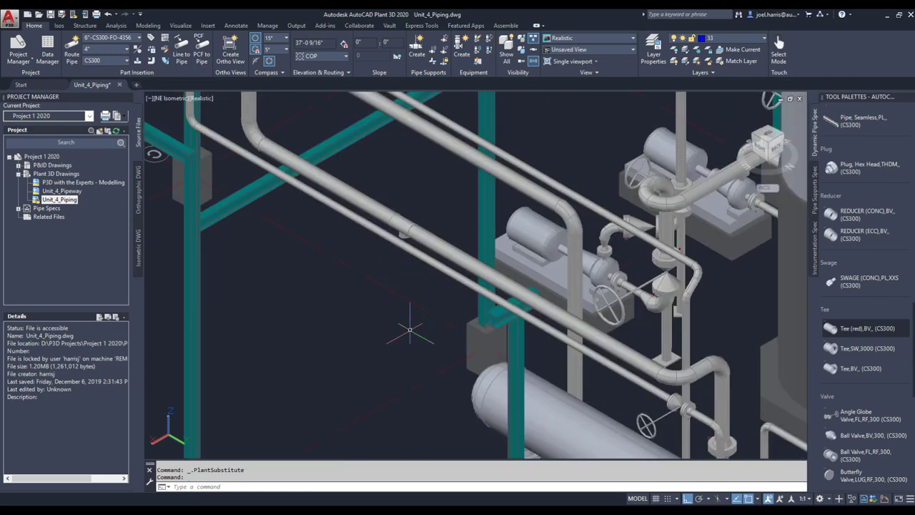
Step: Start a new pipe route from a tee snapped onto the 6-inch rack pipe
scroll(402, 269, "up", 2)
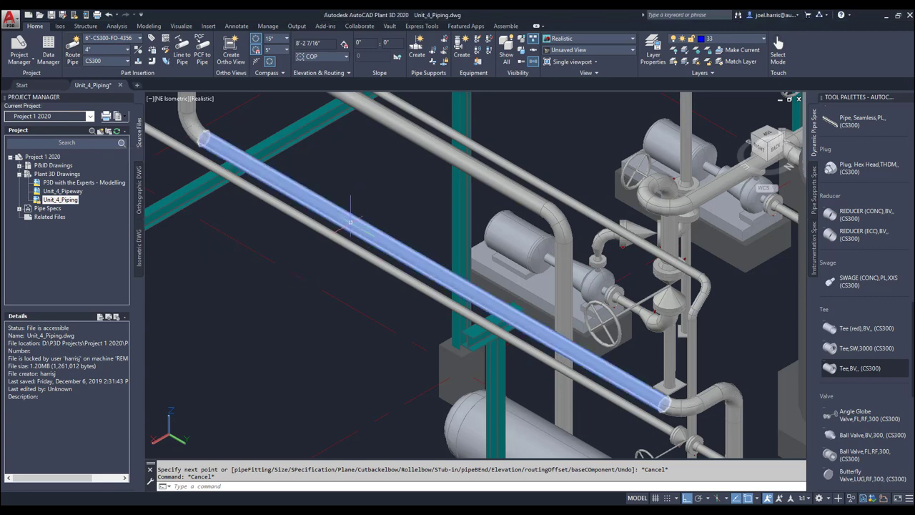
left_click(81, 63)
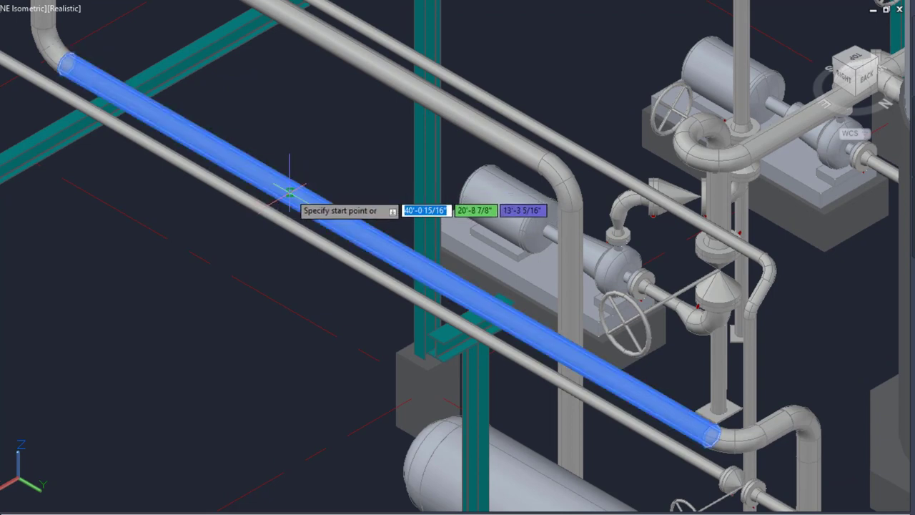
left_click(289, 191)
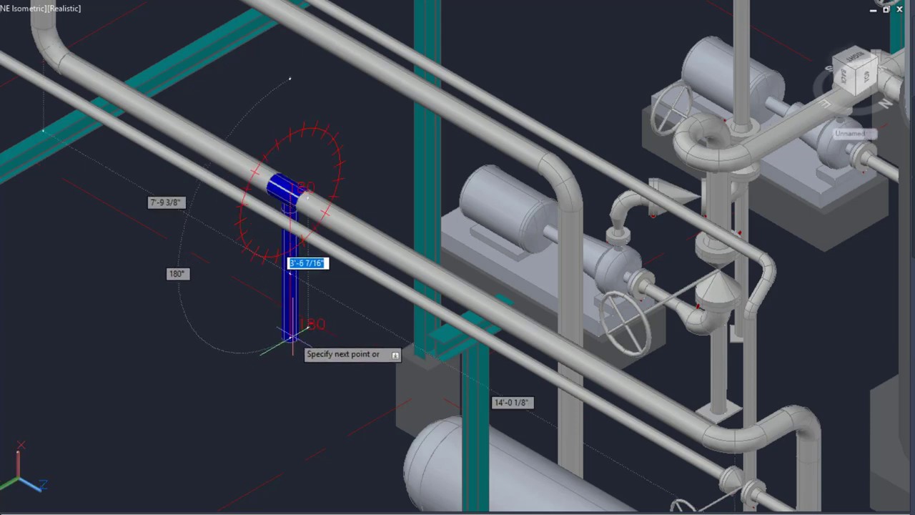
Step: Place the branch tee 6' along the pipe and finish the vertical drop leg below it
key("Tab")
key("Tab")
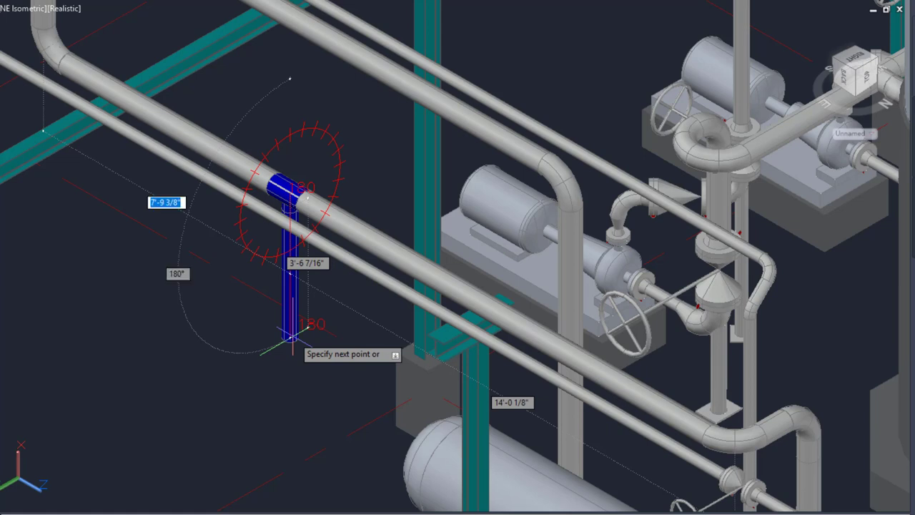
type("6'")
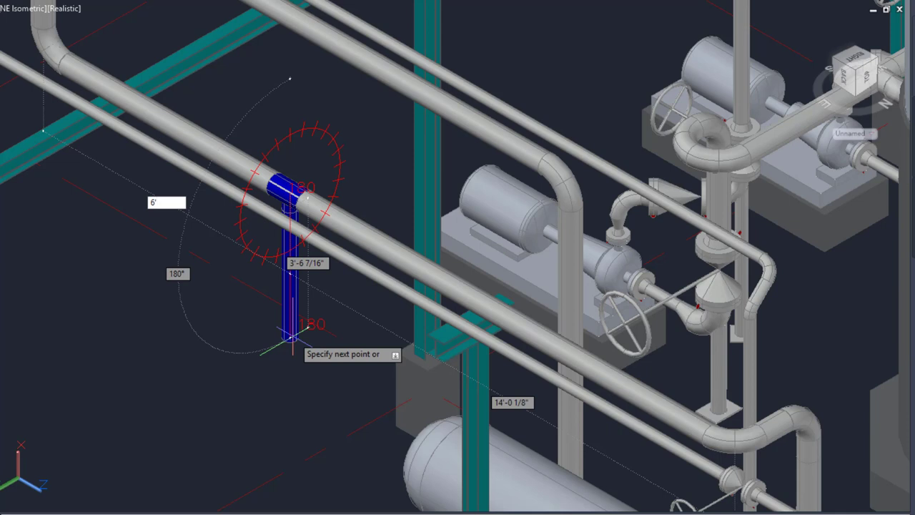
key("Tab")
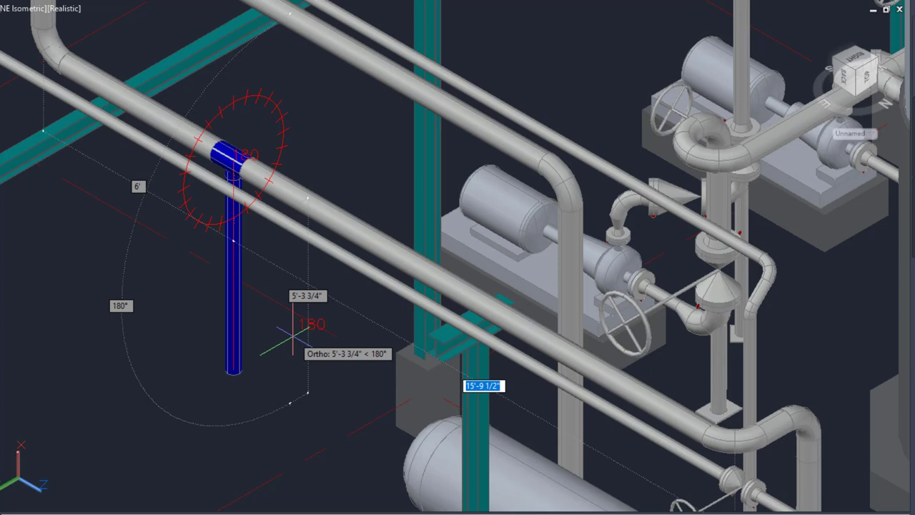
key("Tab")
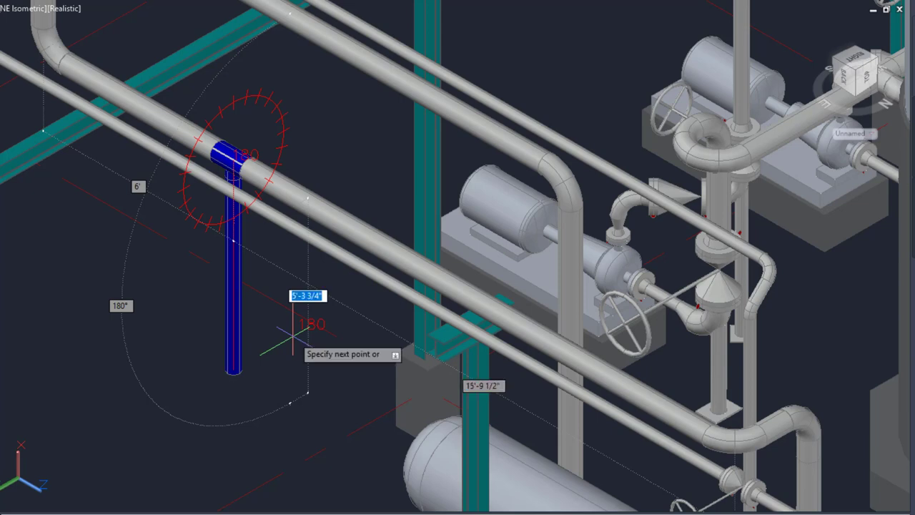
key("Tab")
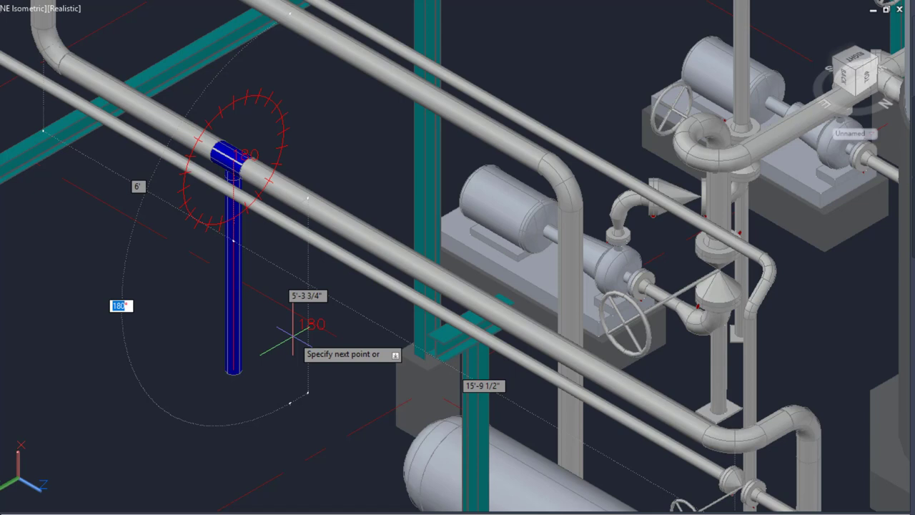
key("Return")
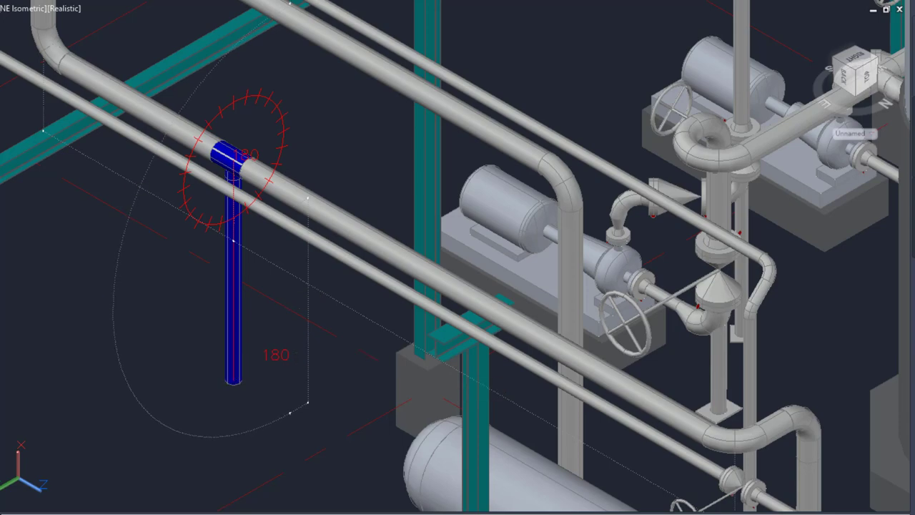
key("Return")
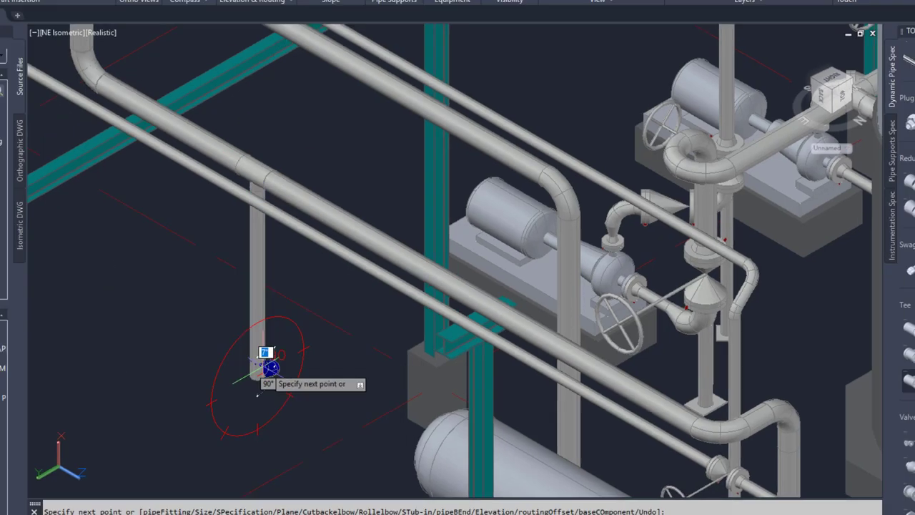